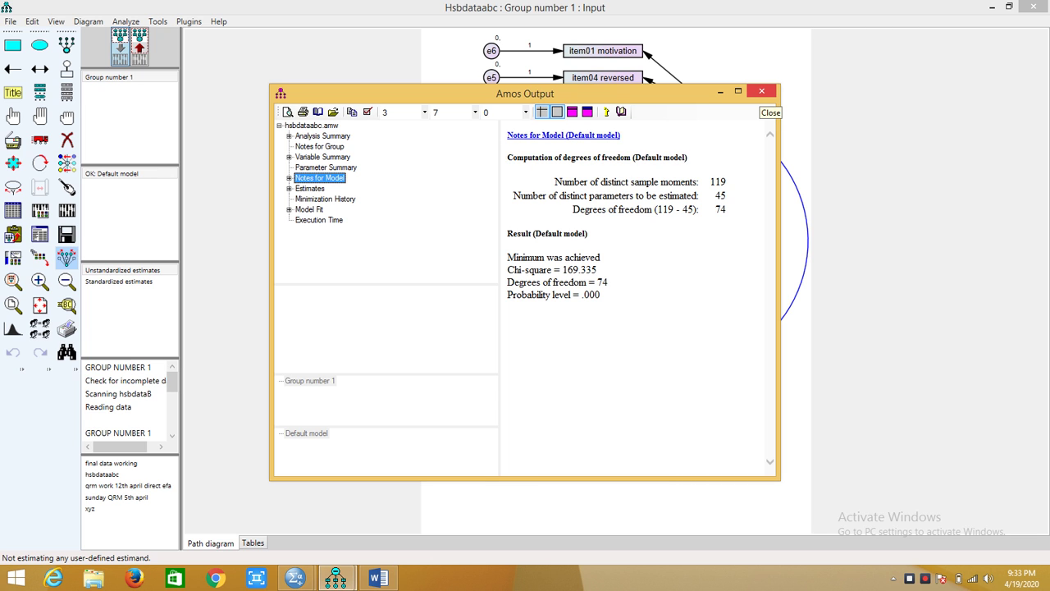
# Close the Amos output and the hsbdataabc path diagram, restart Amos by searching for it, and maximize its window.
pyautogui.click(762, 92)
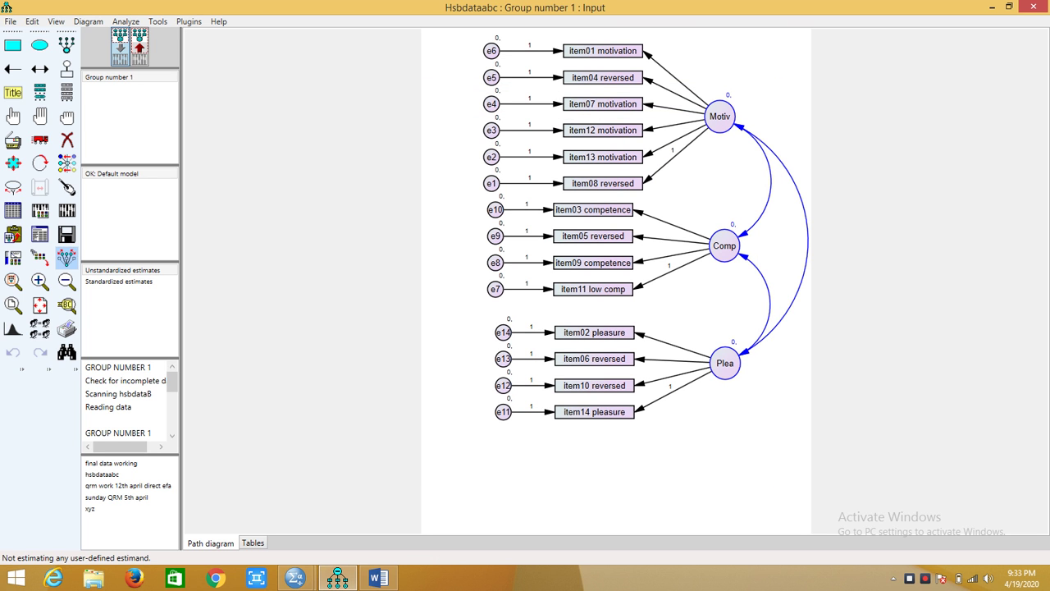
pyautogui.click(1038, 6)
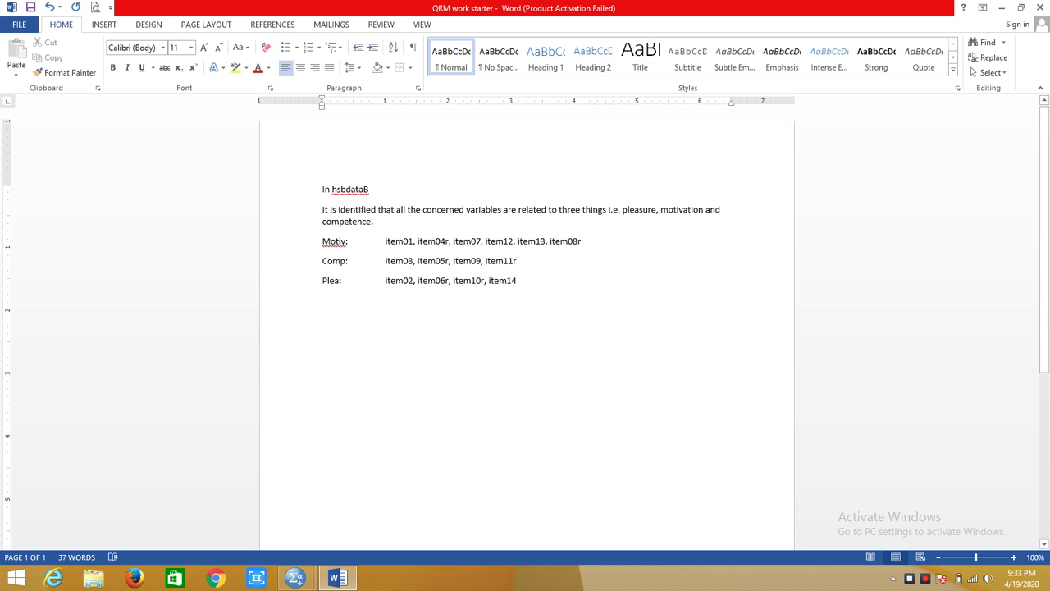
pyautogui.click(16, 578)
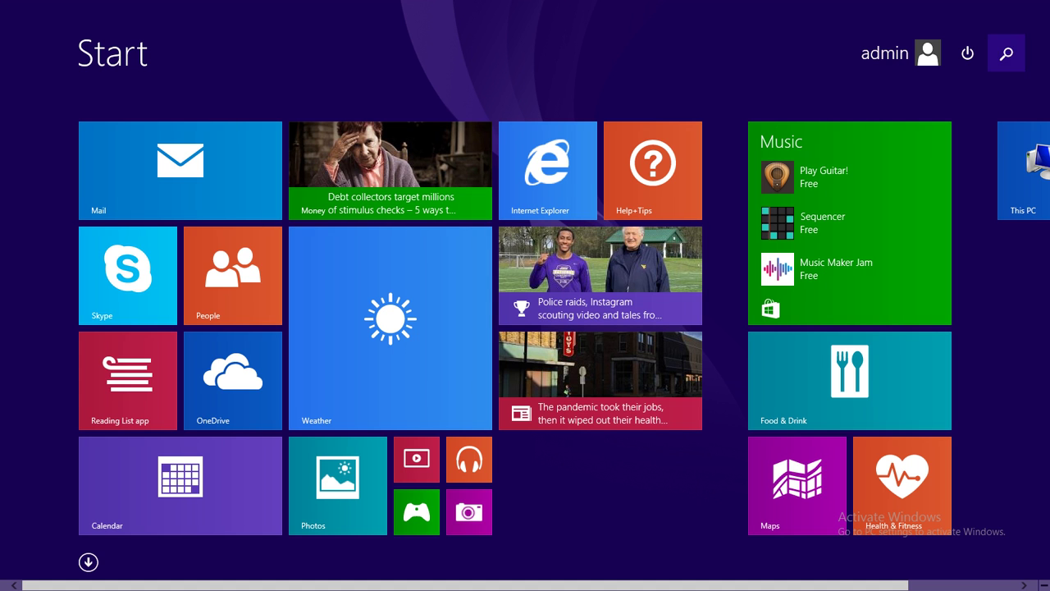
pyautogui.click(1006, 54)
pyautogui.write('am')
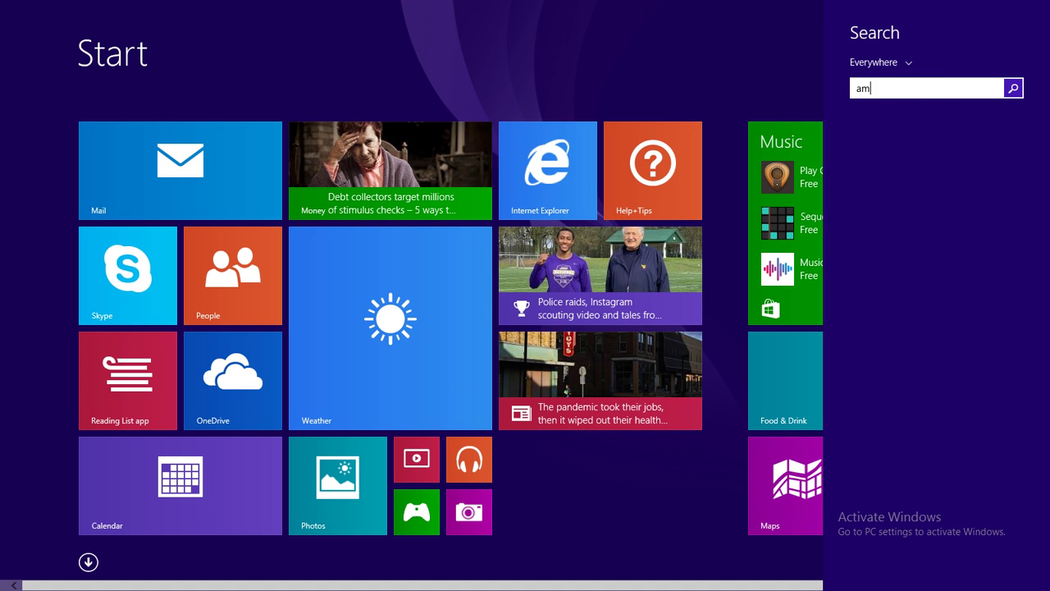
pyautogui.write('os')
pyautogui.press('Return')
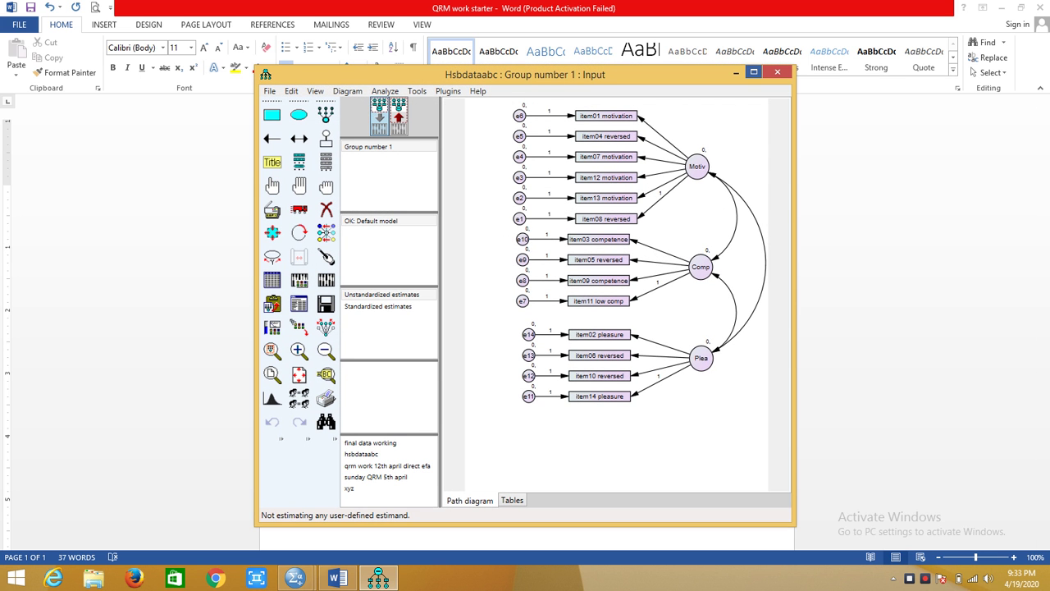
pyautogui.click(754, 71)
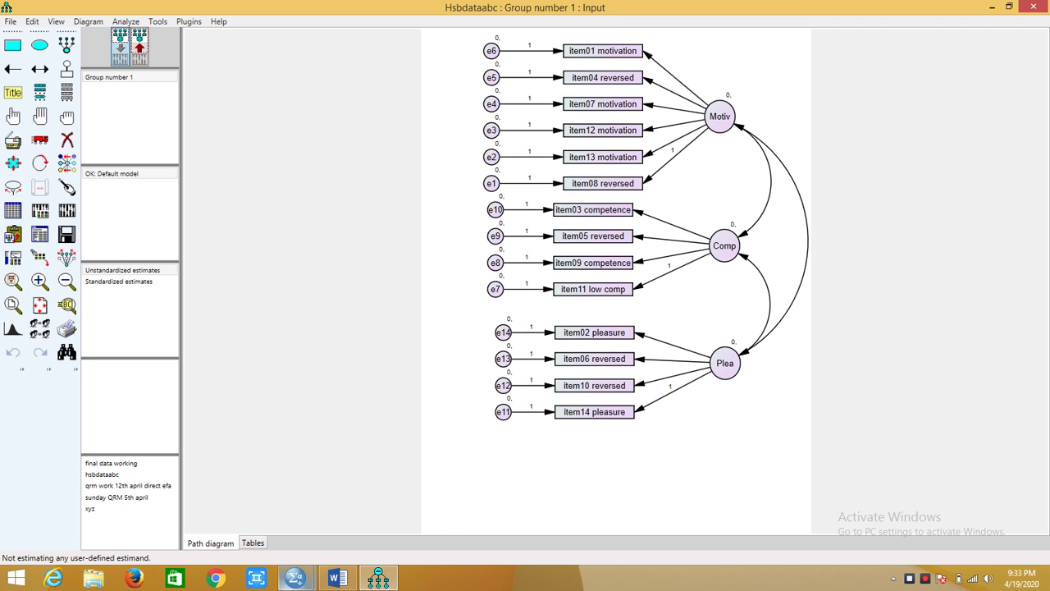
# Minimize the open windows and open the final data dataset in SPSS from the desktop.
pyautogui.click(295, 580)
pyautogui.click(369, 505)
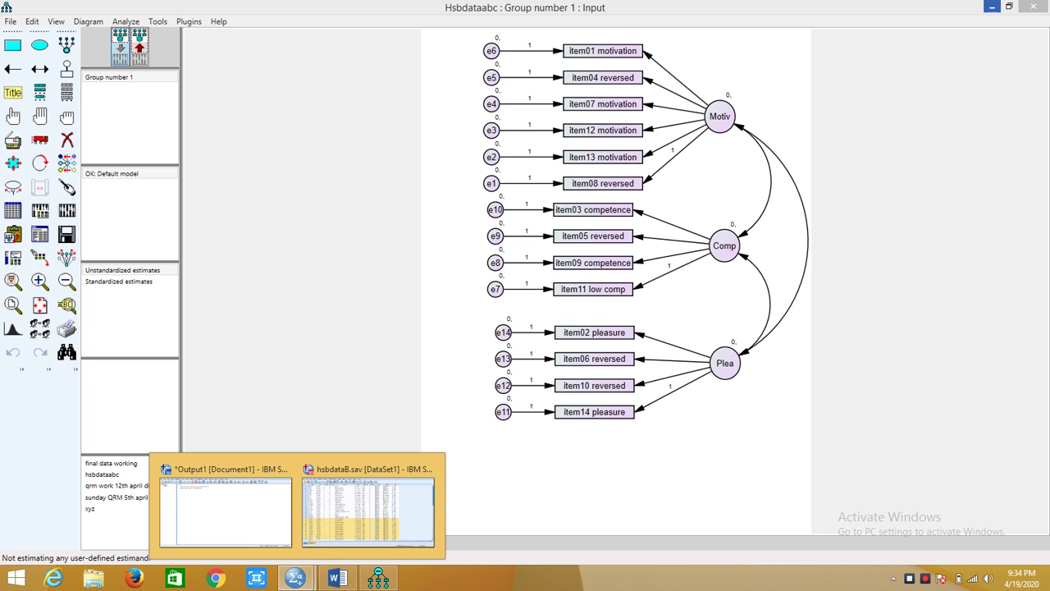
pyautogui.click(992, 7)
pyautogui.click(992, 7)
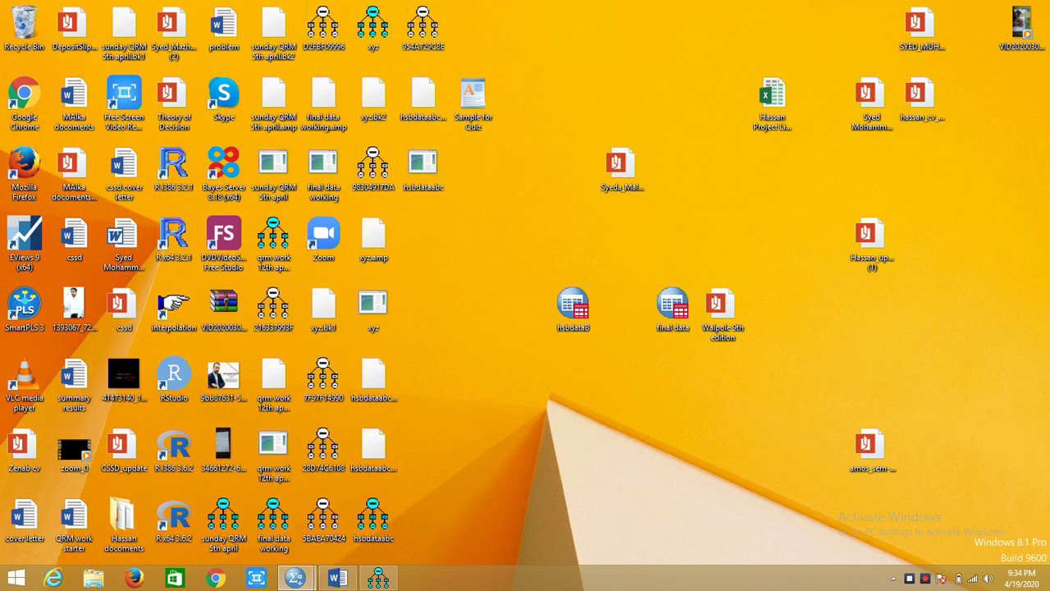
pyautogui.doubleClick(673, 308)
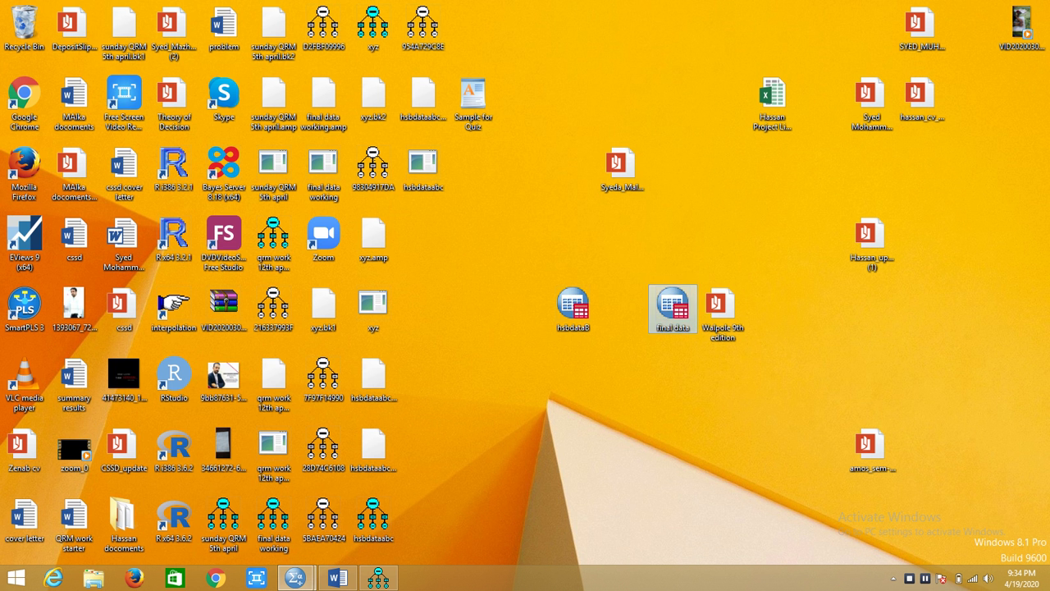
# Close the hsbdataB.sav dataset and keep final data.sav open.
pyautogui.click(294, 578)
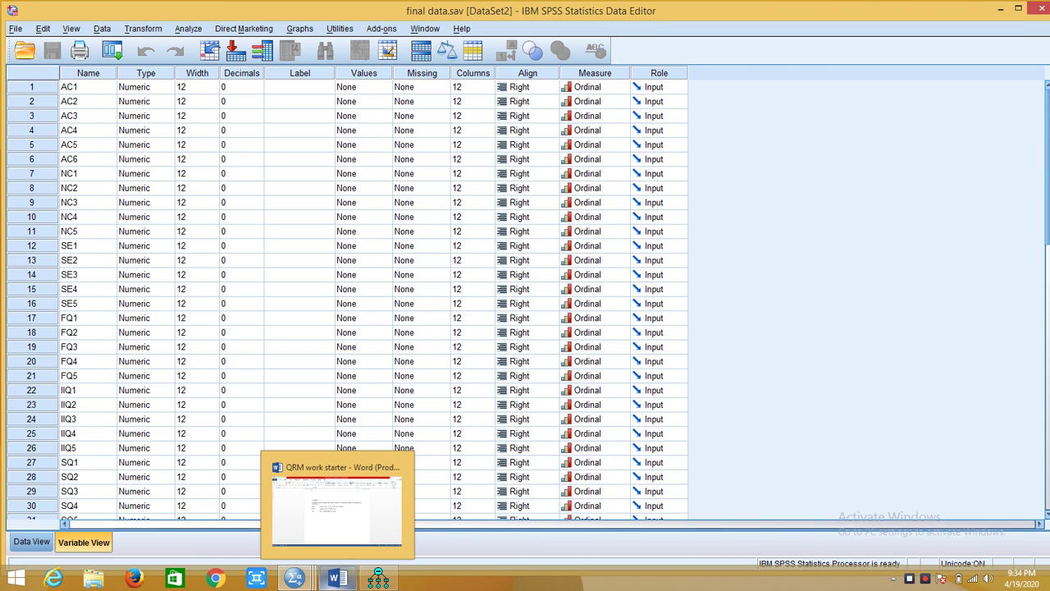
pyautogui.moveTo(295, 578)
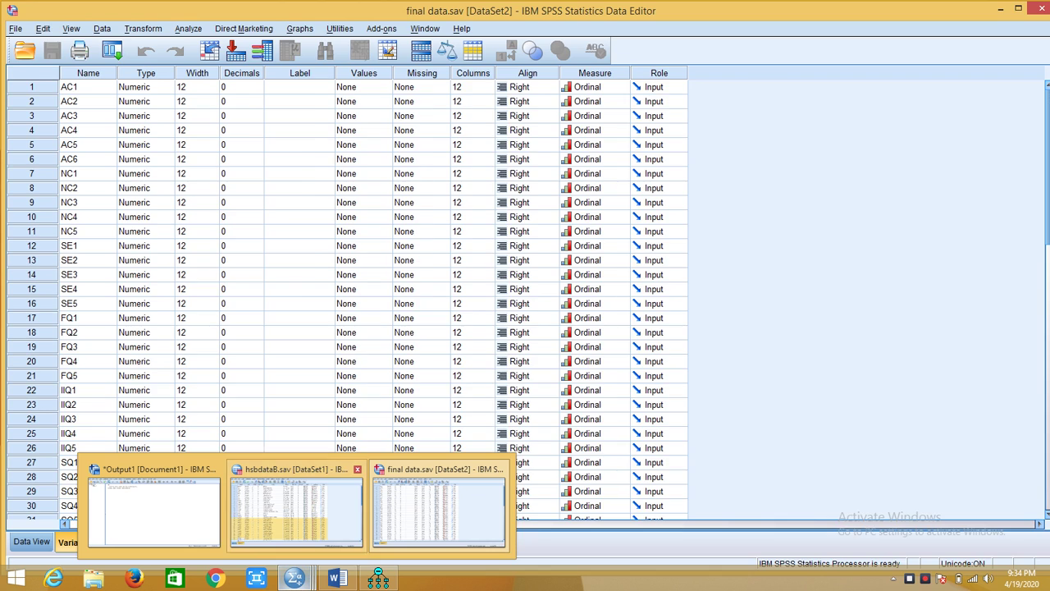
pyautogui.moveTo(296, 507)
pyautogui.click(357, 468)
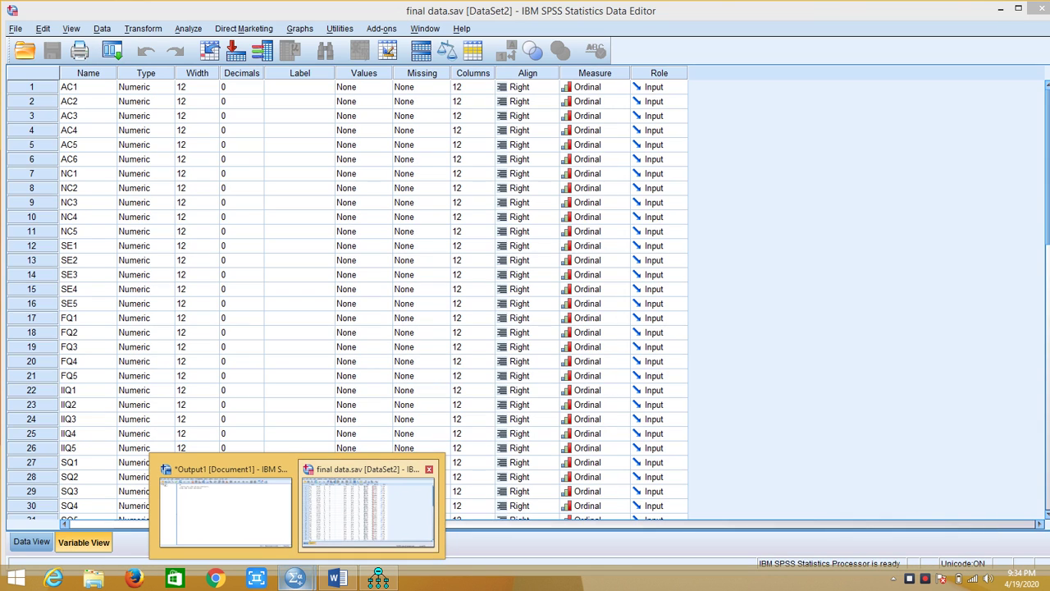
pyautogui.moveTo(334, 579)
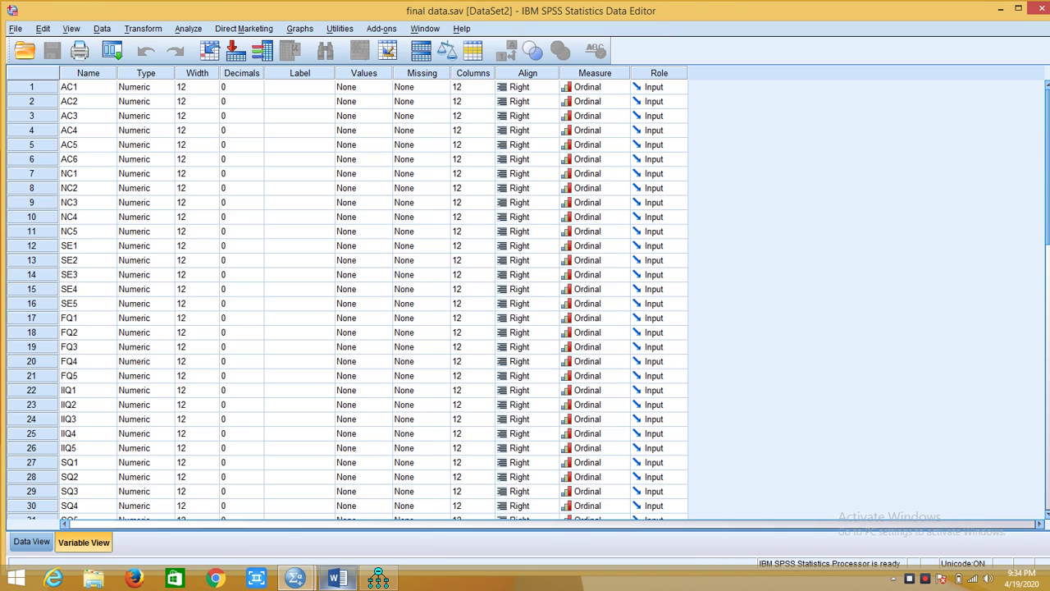
# Review the variable list, start a factor analysis under Dimension Reduction, and include all variables from AC1 onward.
pyautogui.scroll(-6, 345, 299)
pyautogui.scroll(5, 344, 300)
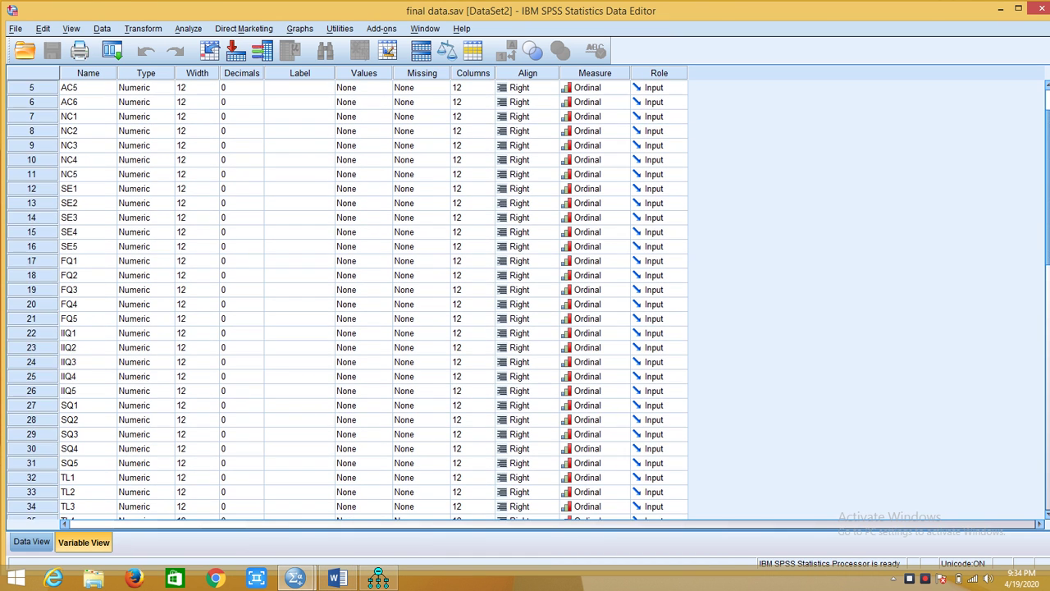
pyautogui.scroll(-2, 347, 299)
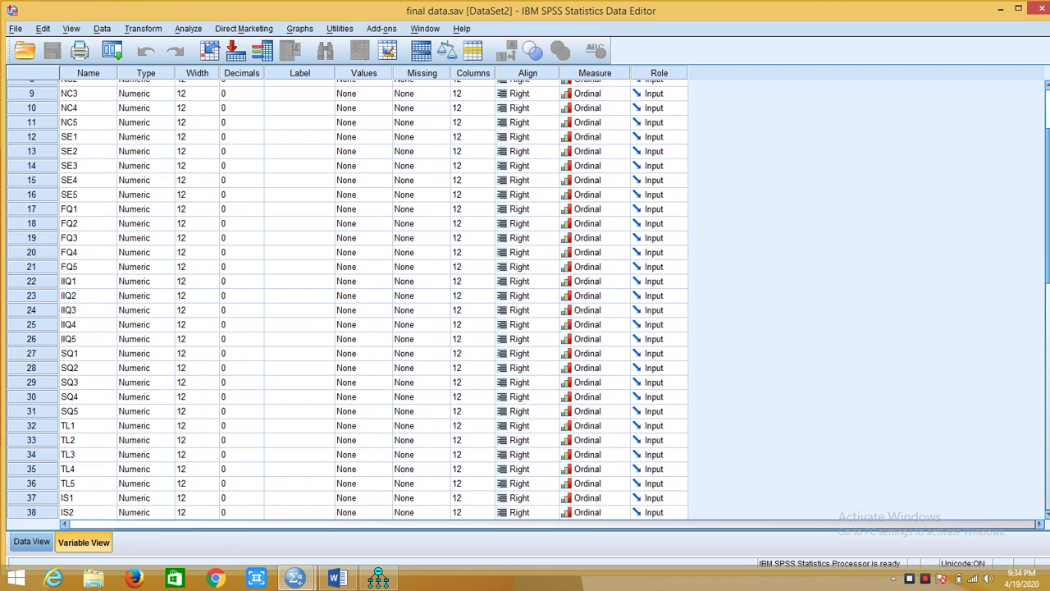
pyautogui.scroll(-1, 347, 300)
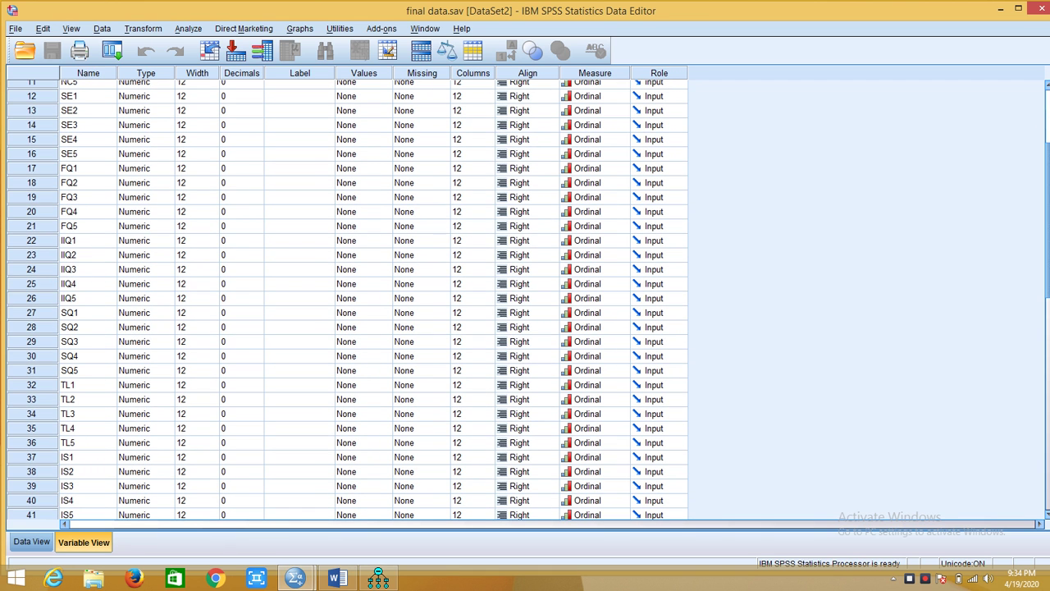
pyautogui.click(187, 28)
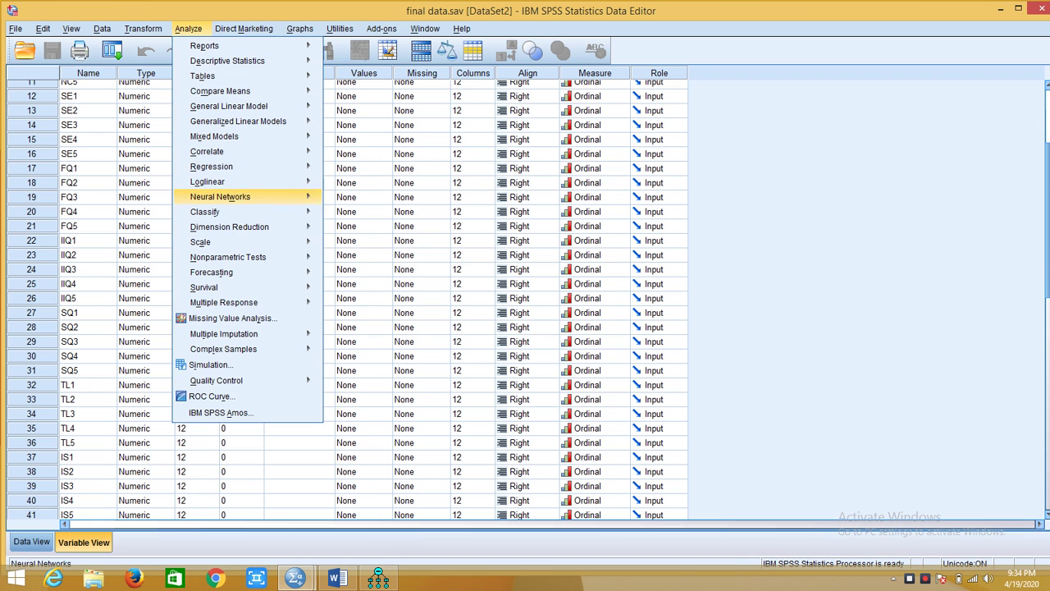
pyautogui.moveTo(246, 226)
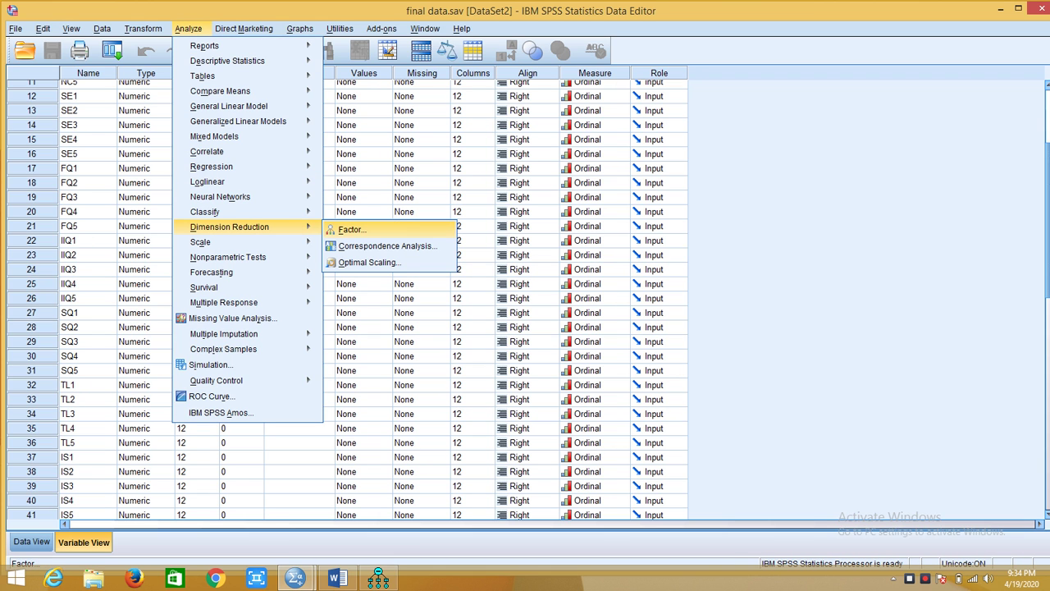
pyautogui.click(352, 230)
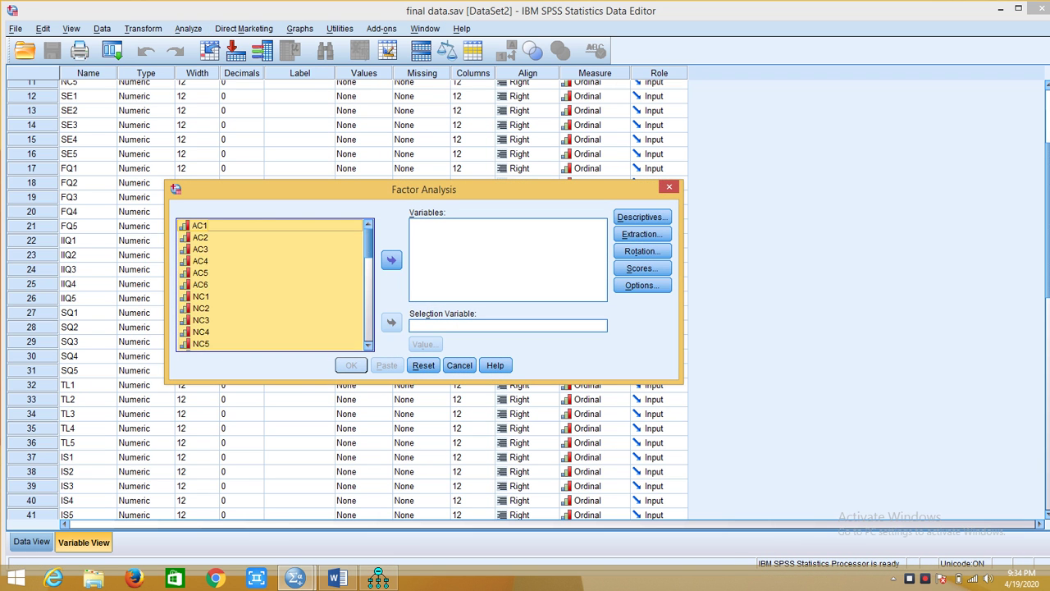
pyautogui.click(391, 260)
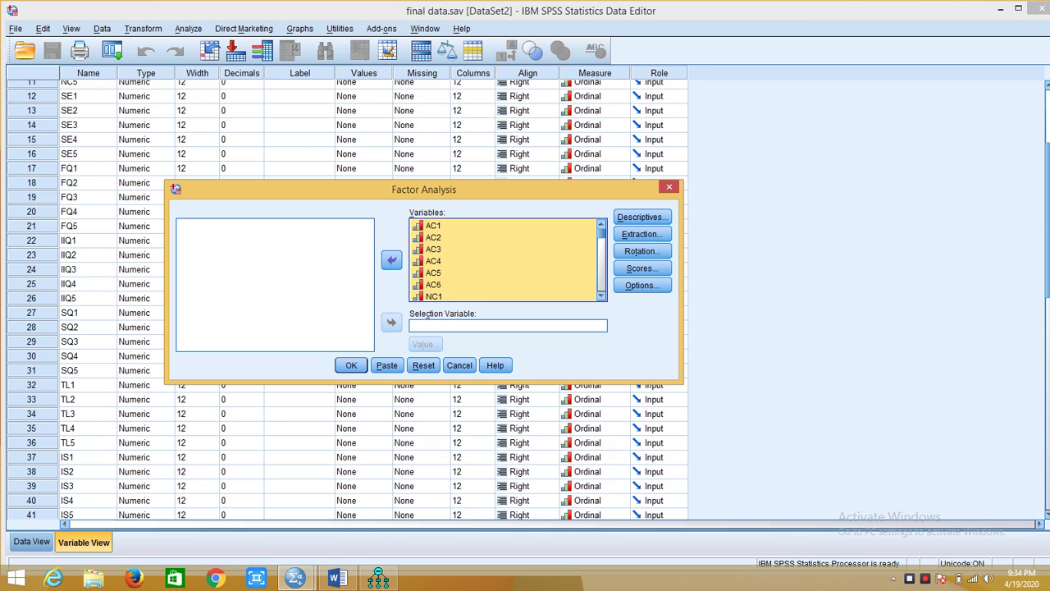
# Set the factor extraction method to Maximum likelihood, based on eigenvalues greater than 1.
pyautogui.click(642, 234)
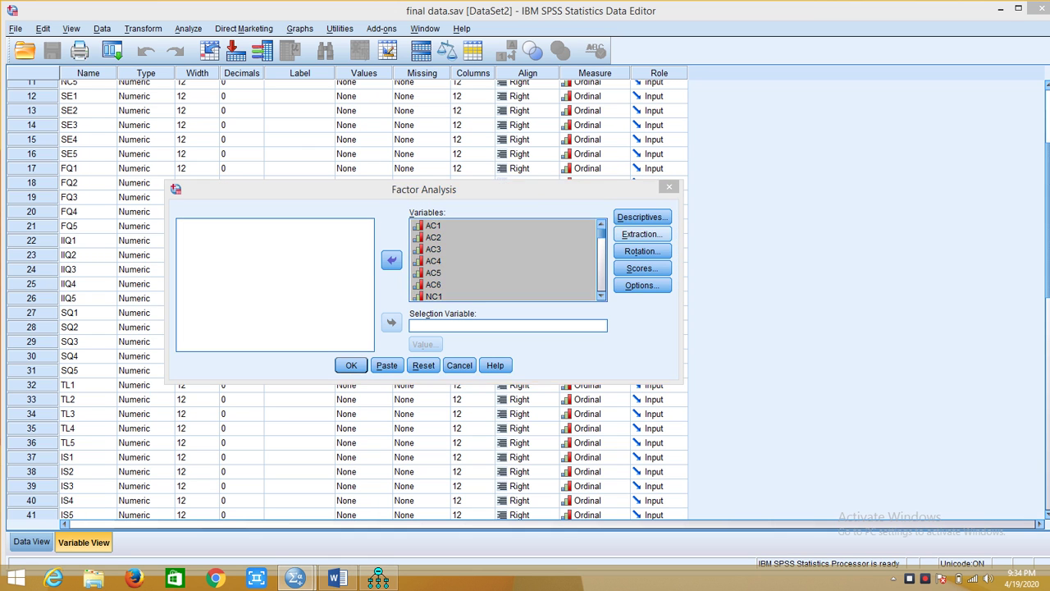
pyautogui.click(483, 190)
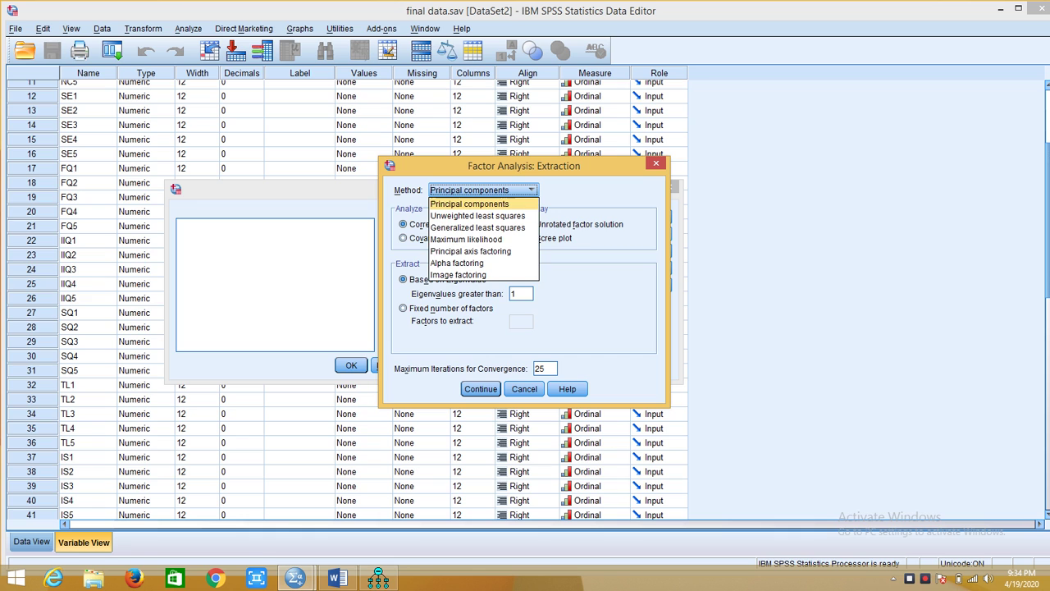
pyautogui.click(468, 239)
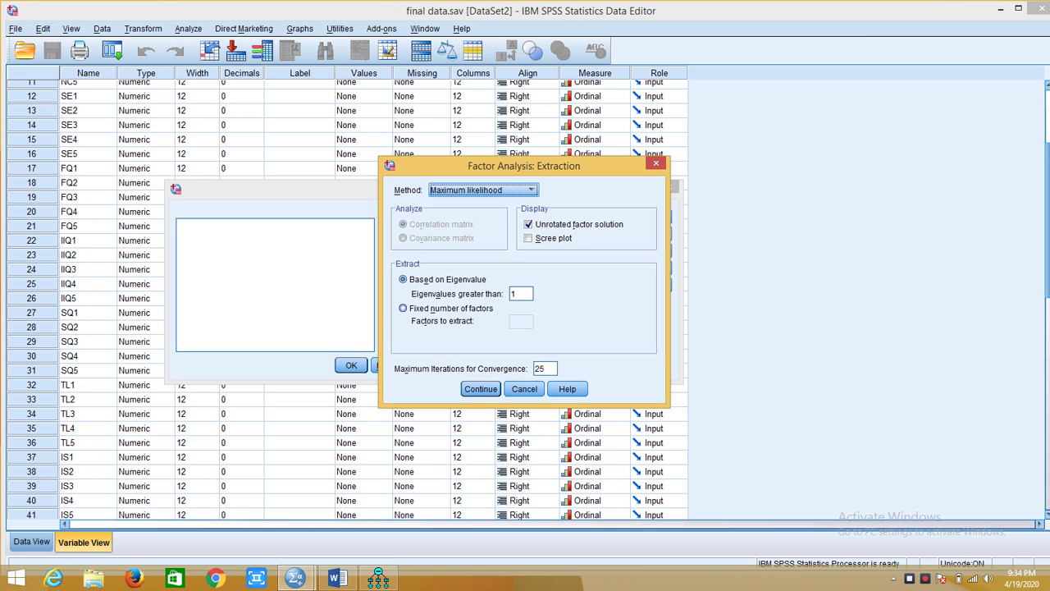
pyautogui.click(404, 308)
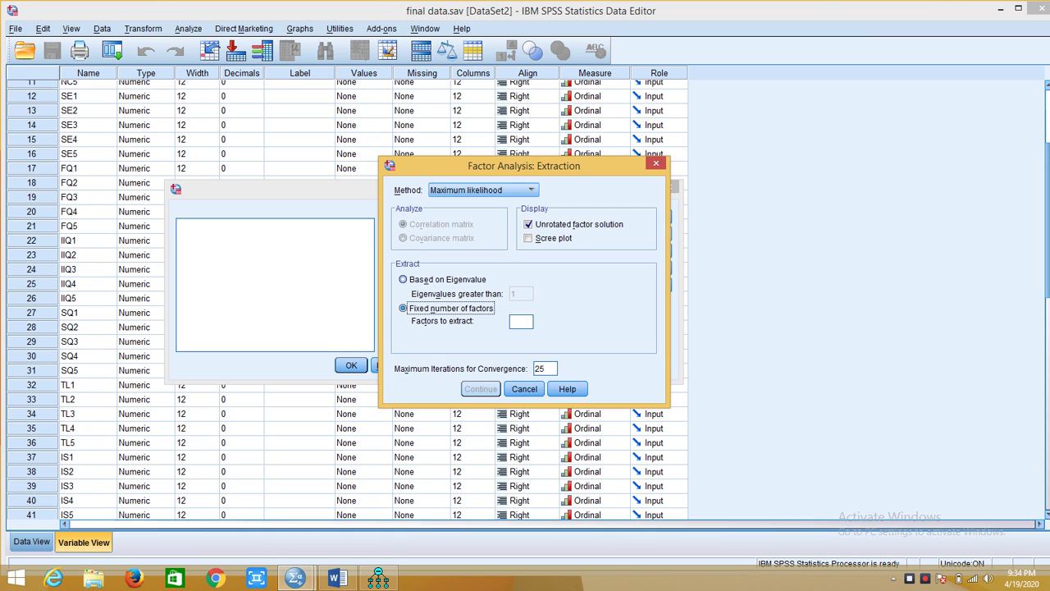
pyautogui.click(404, 280)
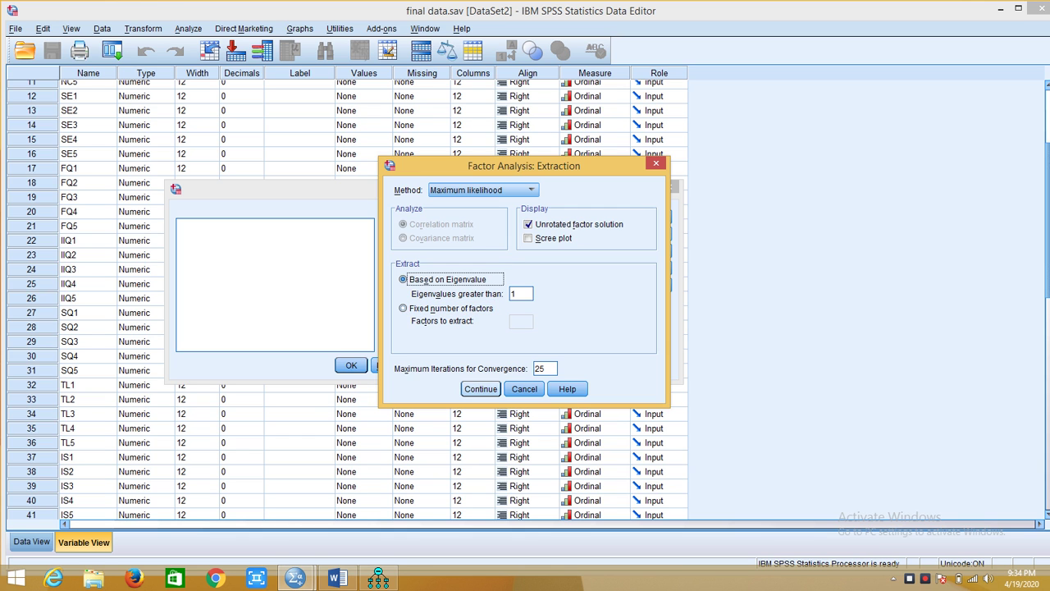
pyautogui.click(480, 389)
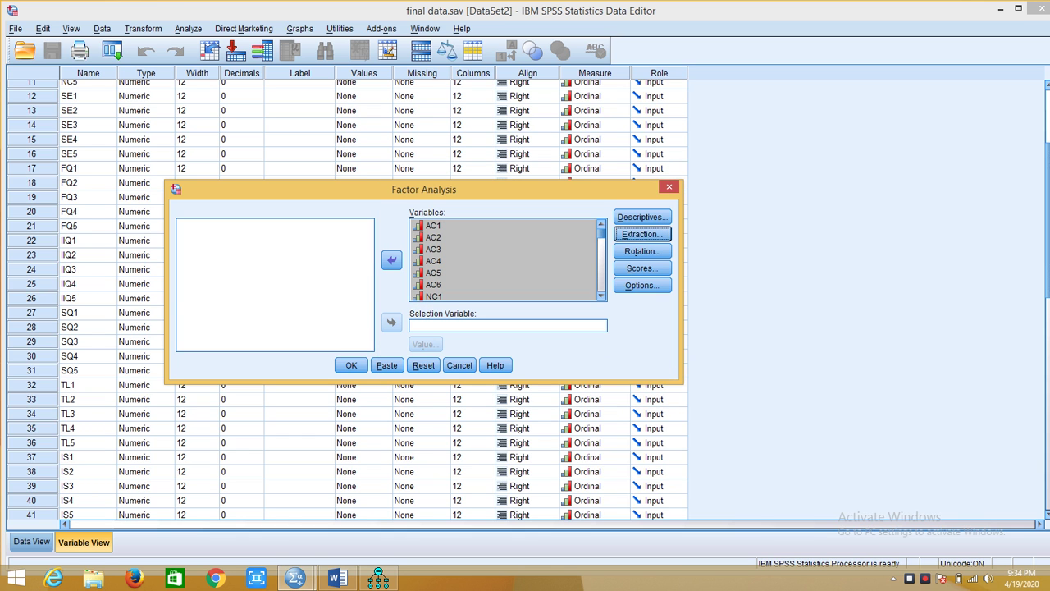
# Set the factor rotation method to Varimax with the rotated solution displayed.
pyautogui.click(642, 251)
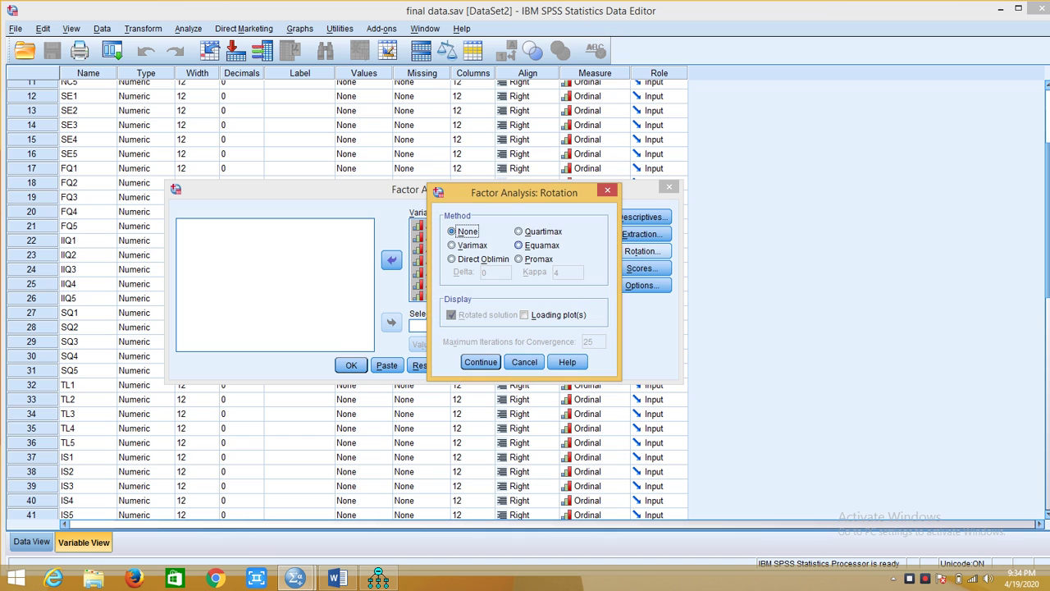
pyautogui.click(471, 245)
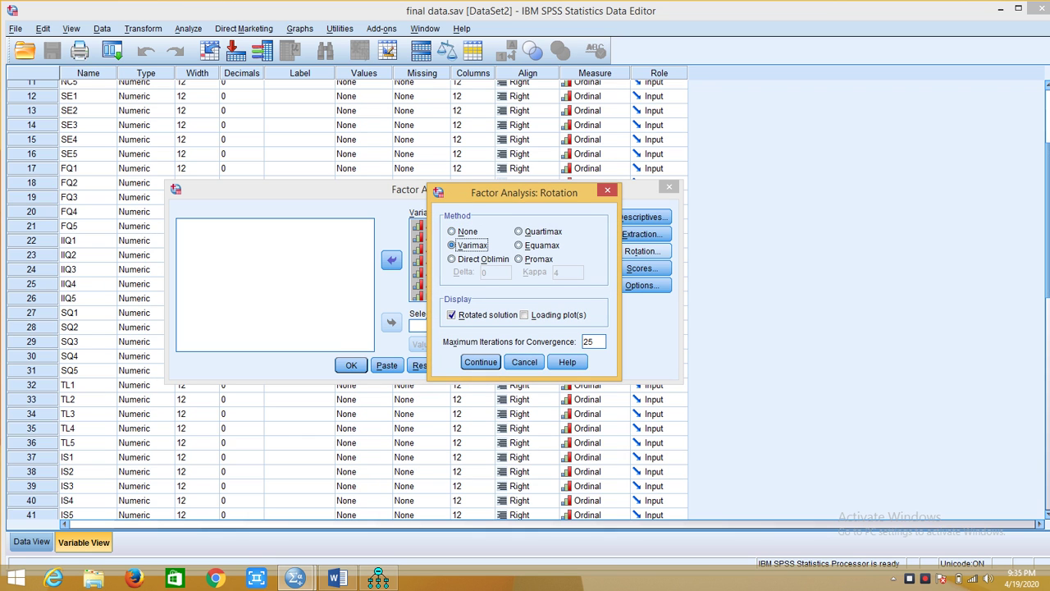
pyautogui.click(481, 362)
pyautogui.click(481, 362)
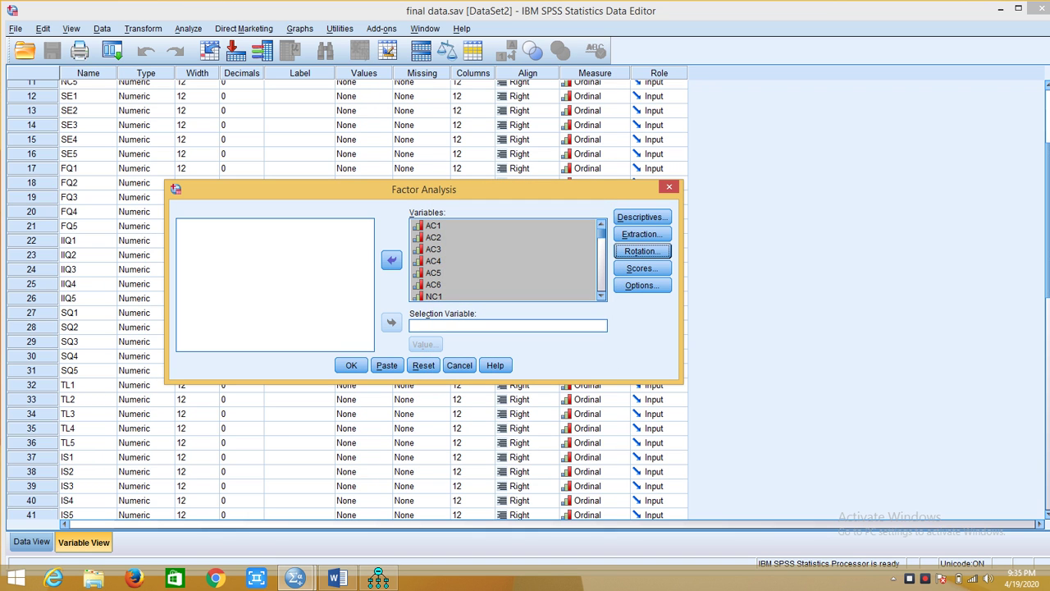
# Suppress small coefficients with an absolute value below .3 and run the factor analysis.
pyautogui.click(642, 285)
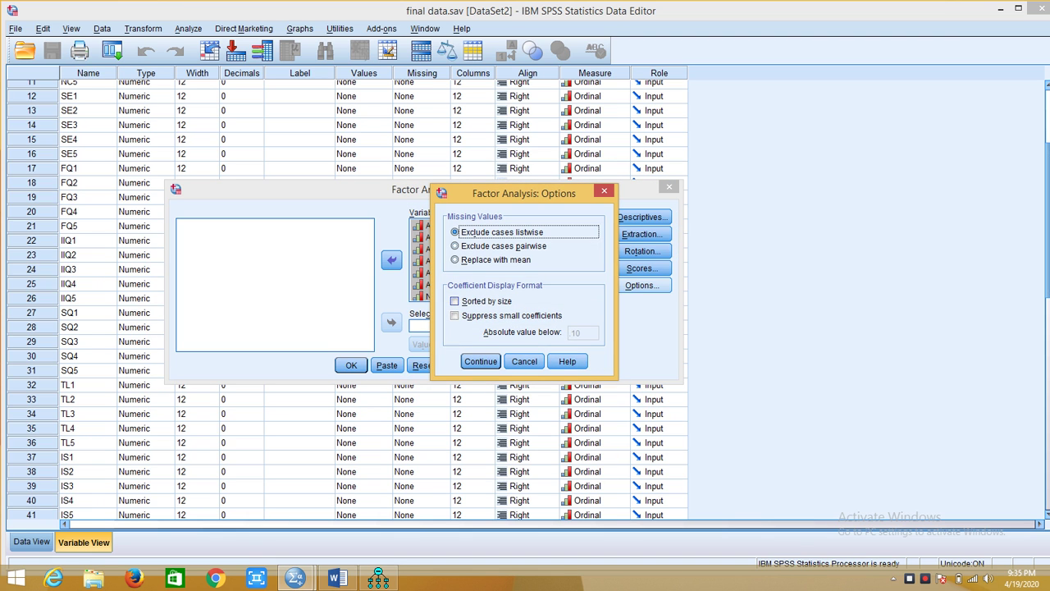
pyautogui.click(454, 316)
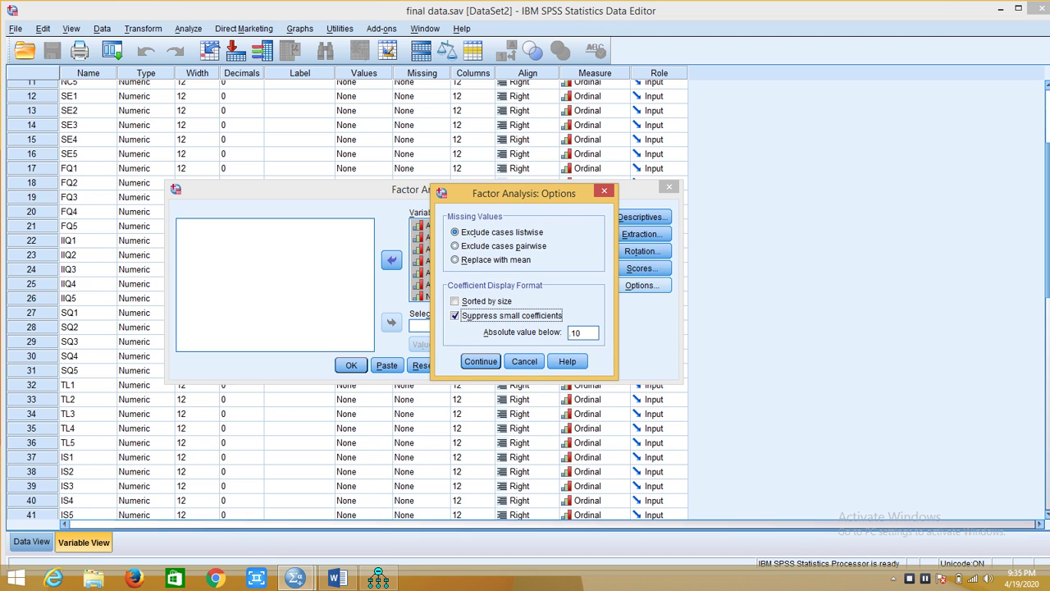
pyautogui.click(582, 332)
pyautogui.press('BackSpace')
pyautogui.write('.3')
pyautogui.press('Return')
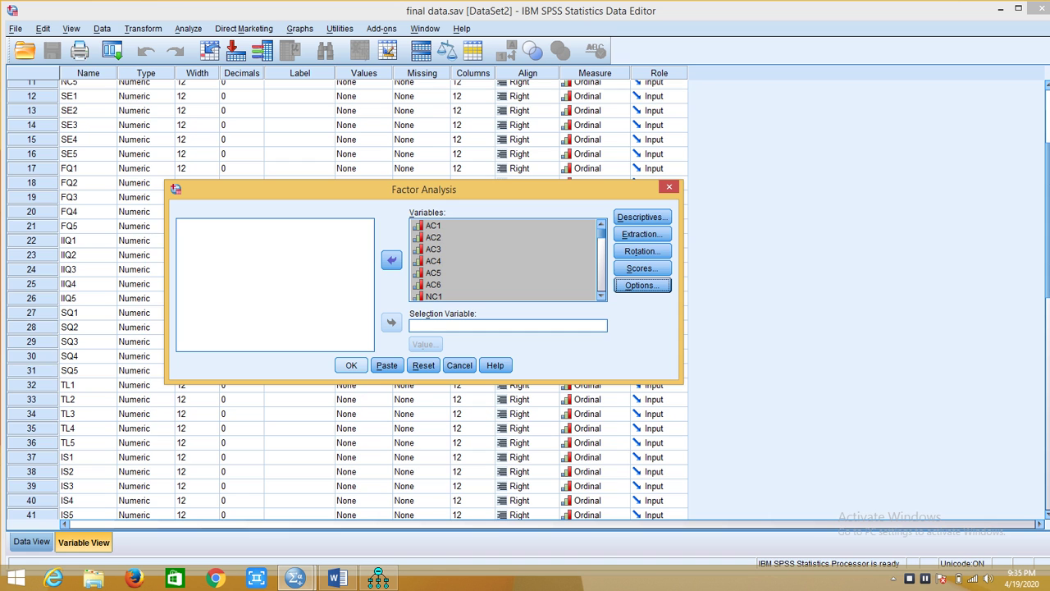
pyautogui.click(351, 366)
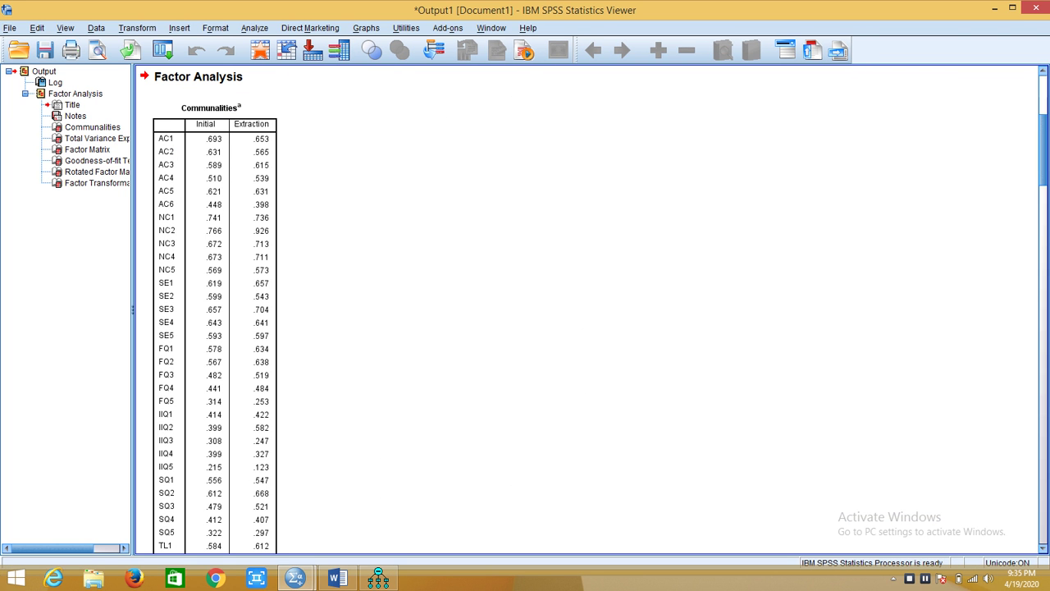
# Copy the Rotated Factor Matrix table from the factor analysis output.
pyautogui.moveTo(1043, 150); pyautogui.dragTo(1043, 320)
pyautogui.scroll(-18, 427, 312)
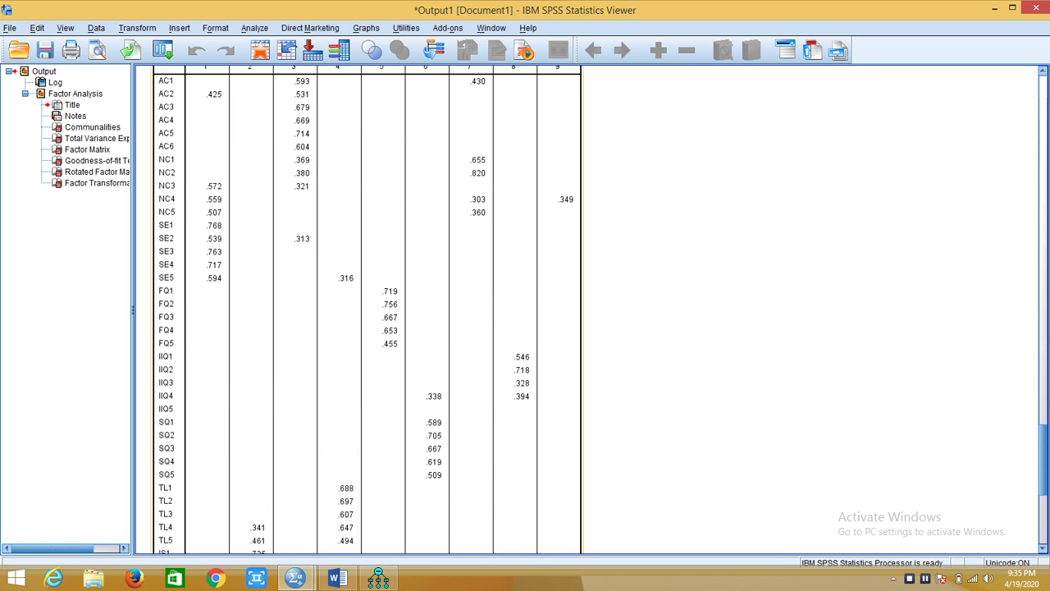
pyautogui.rightClick(402, 283)
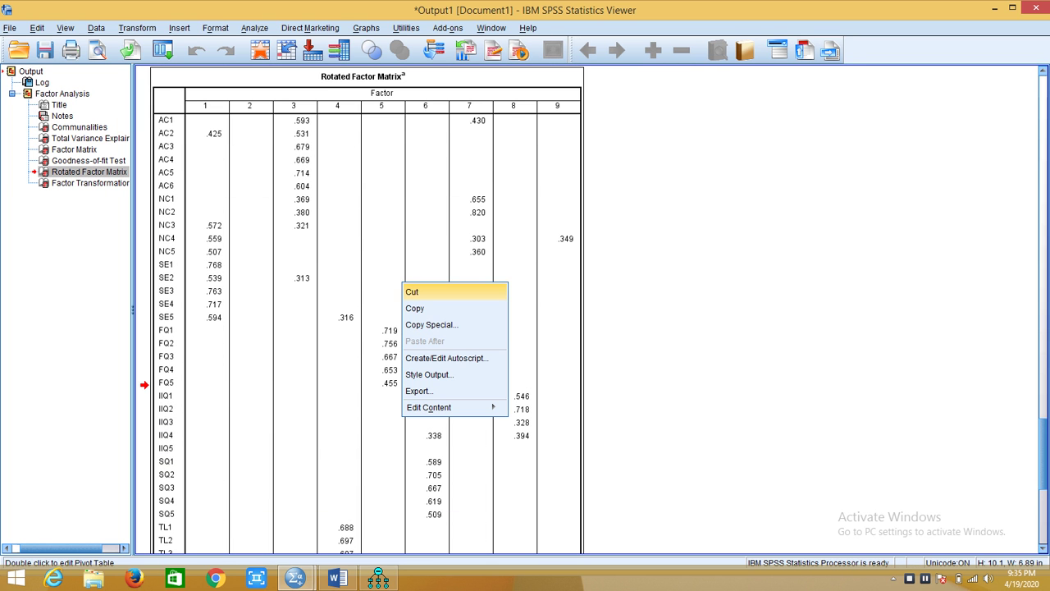
pyautogui.click(415, 308)
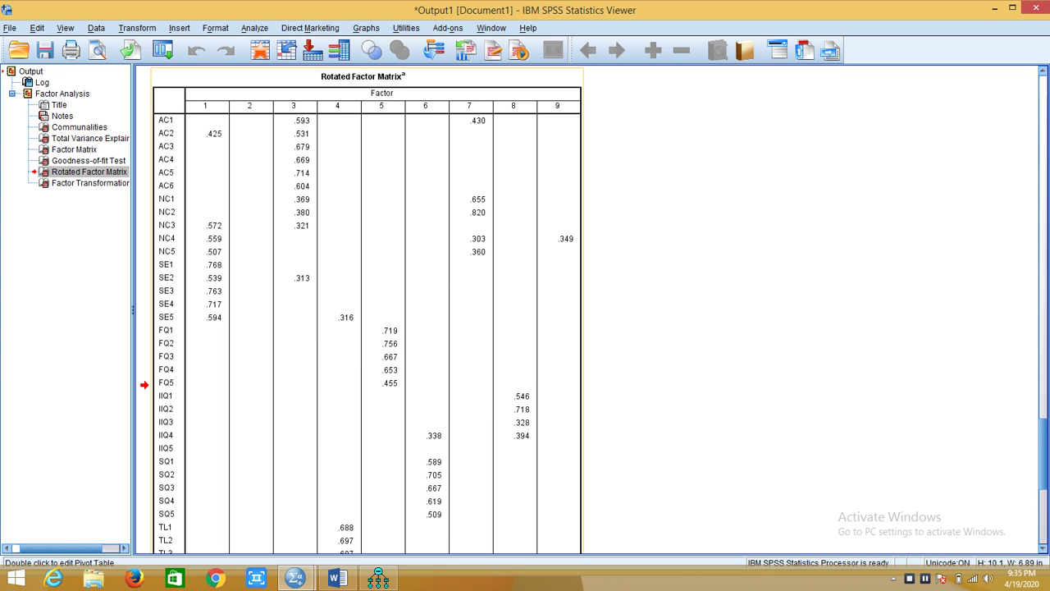
# Open Excel 2013 with a blank workbook, dismissing its startup prompts, and paste the copied rotated factor matrix at cell A1.
pyautogui.press('super')
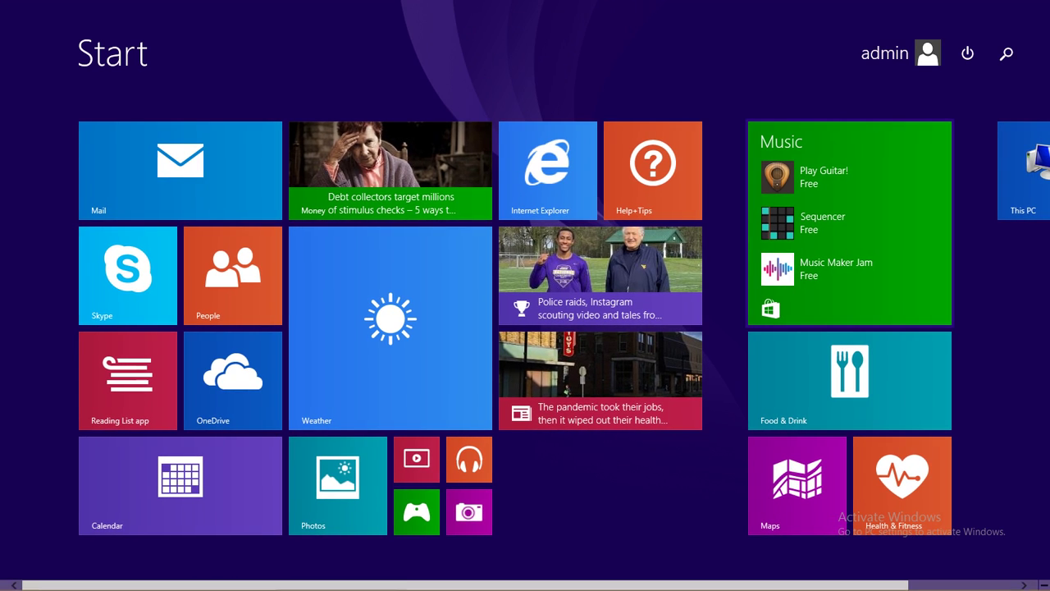
pyautogui.click(1007, 54)
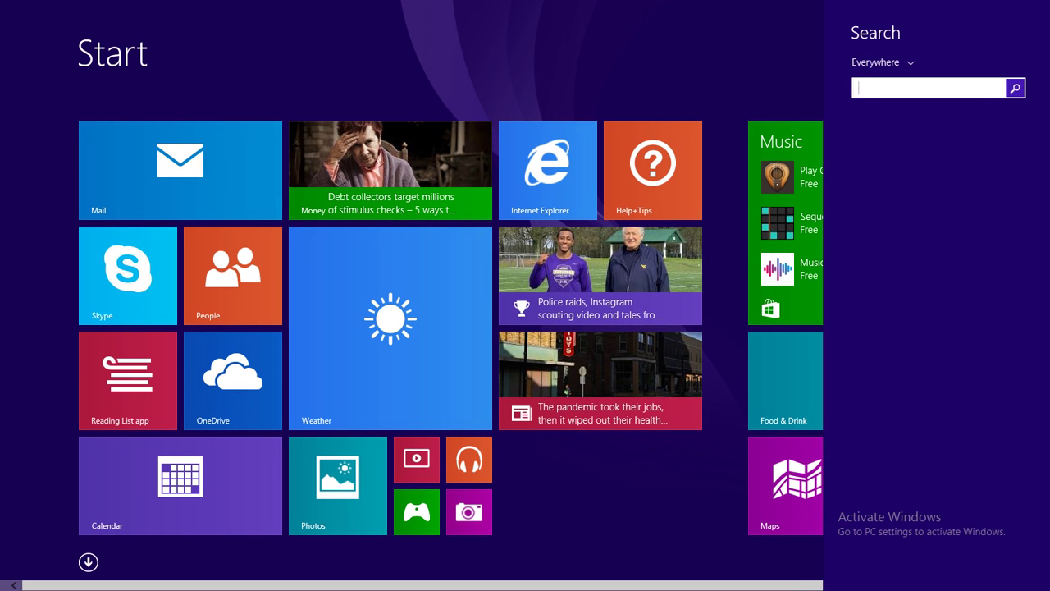
pyautogui.write('excel 2013')
pyautogui.press('Return')
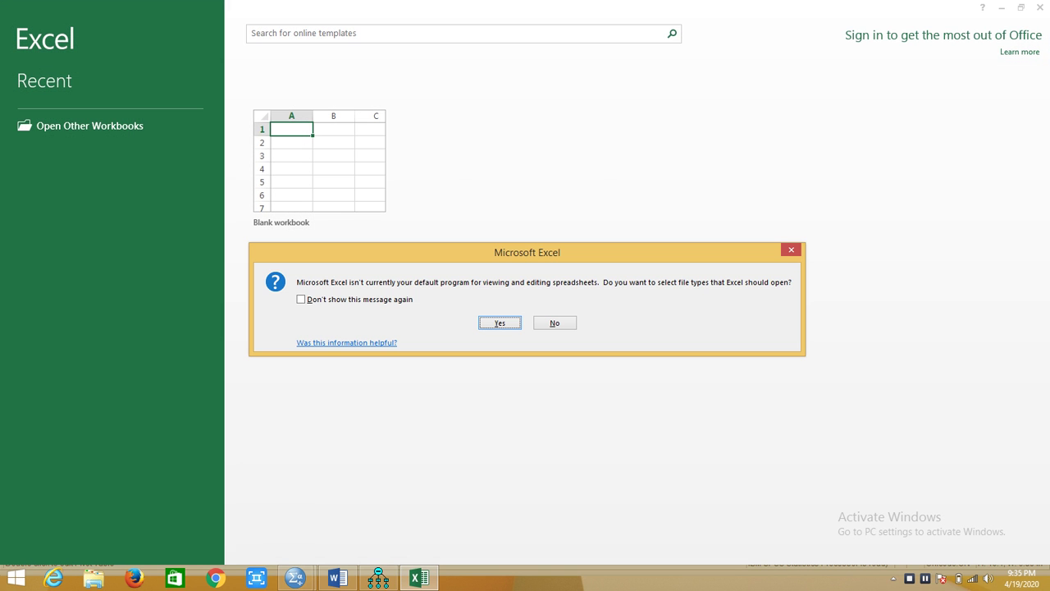
pyautogui.click(555, 323)
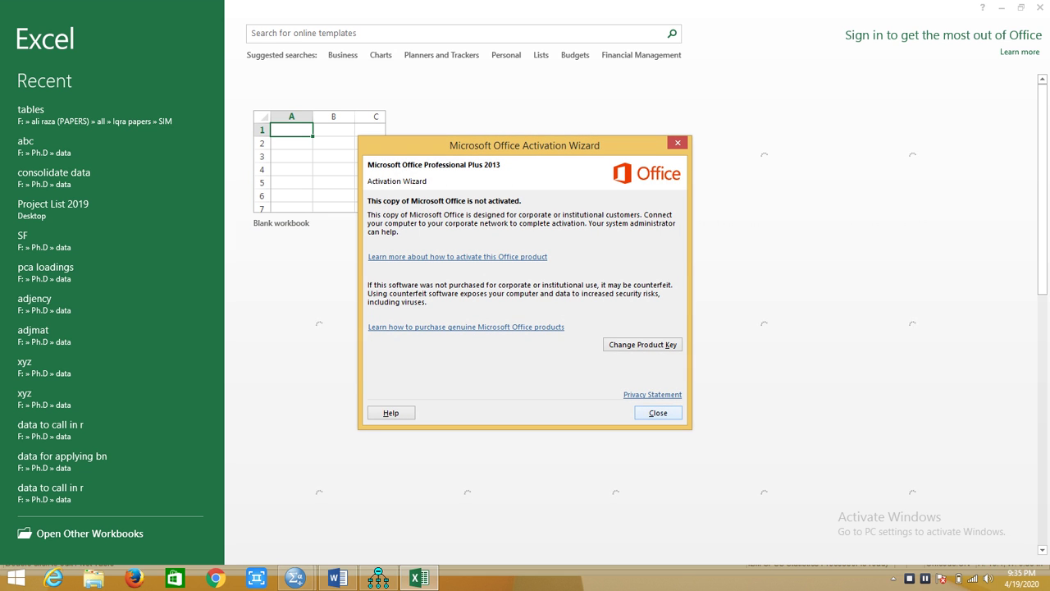
pyautogui.click(658, 413)
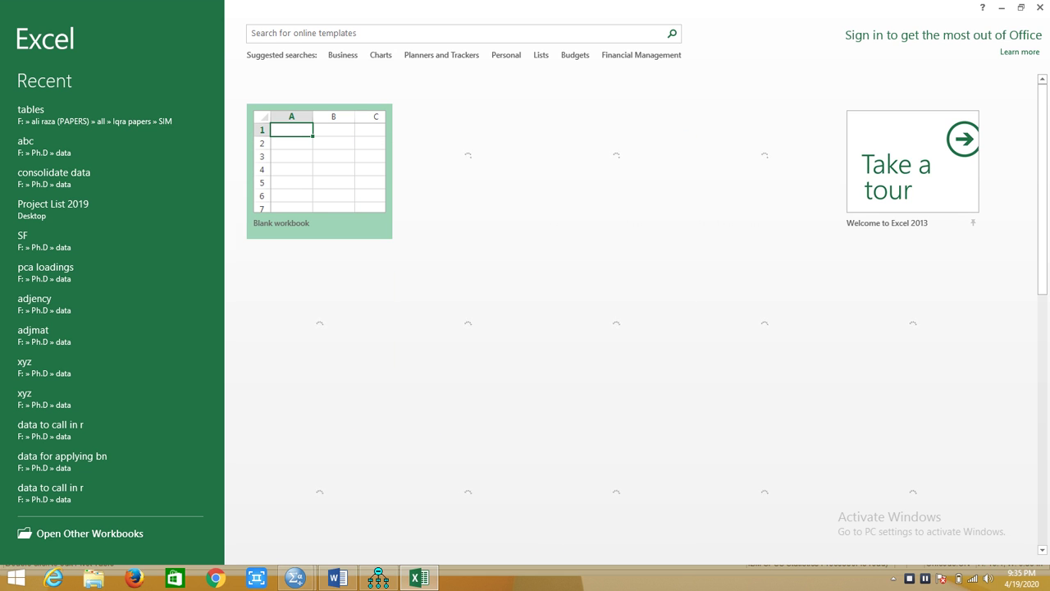
pyautogui.click(319, 168)
pyautogui.hotkey('alt', 'Tab')
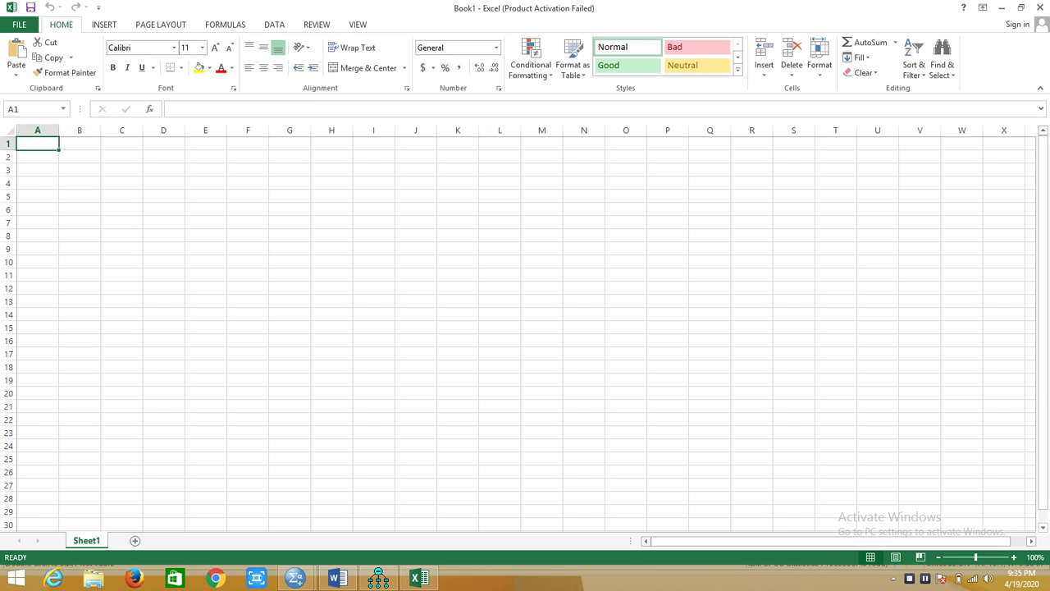
pyautogui.hotkey('ctrl', 'v')
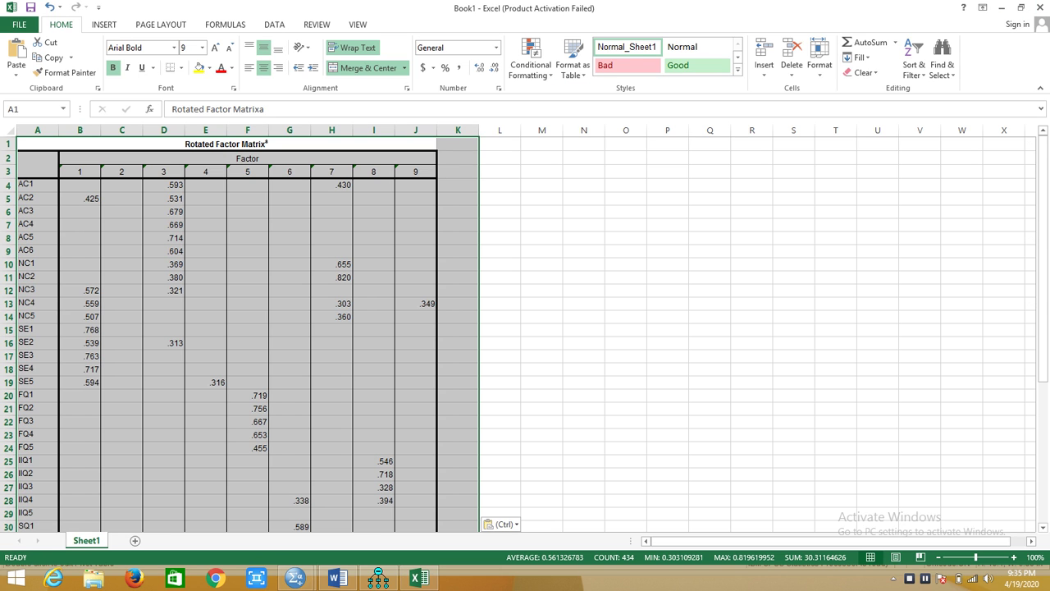
# Clear the cross-loadings of AC1 on factor 7 and AC2 on factor 1.
pyautogui.click(331, 185)
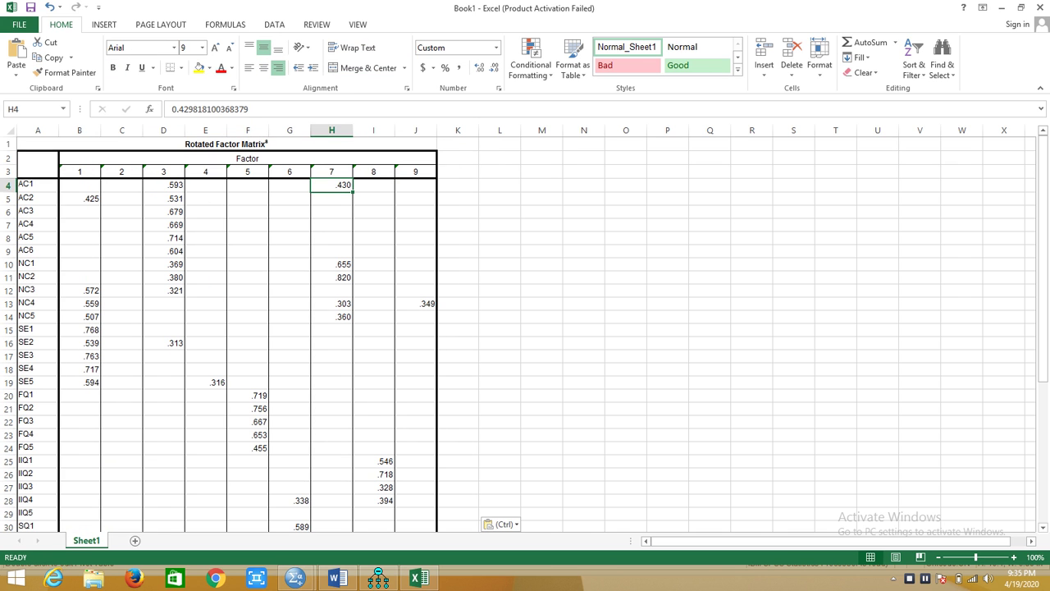
pyautogui.press('Delete')
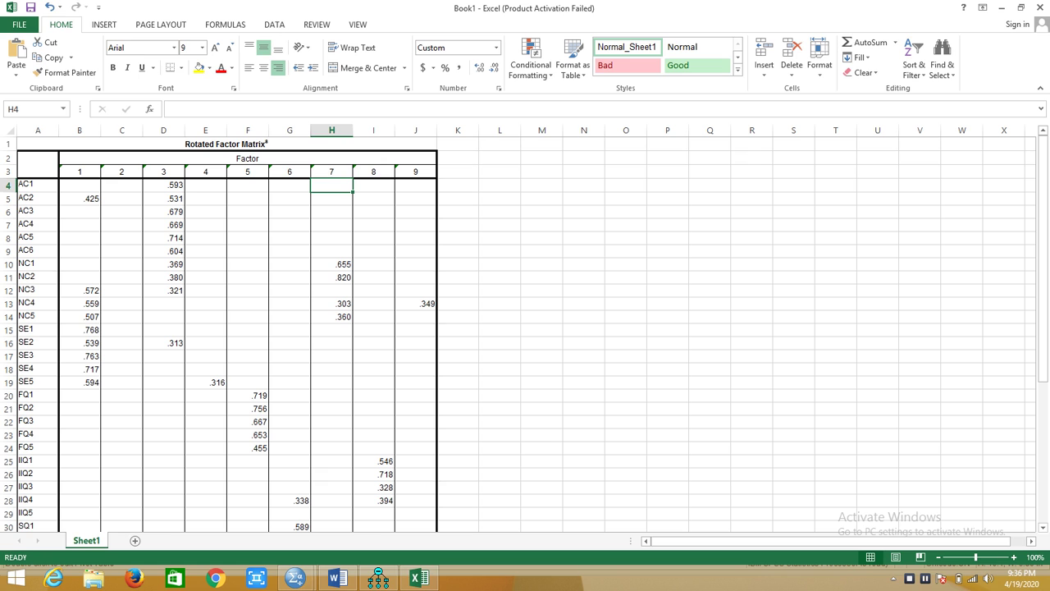
pyautogui.click(81, 199)
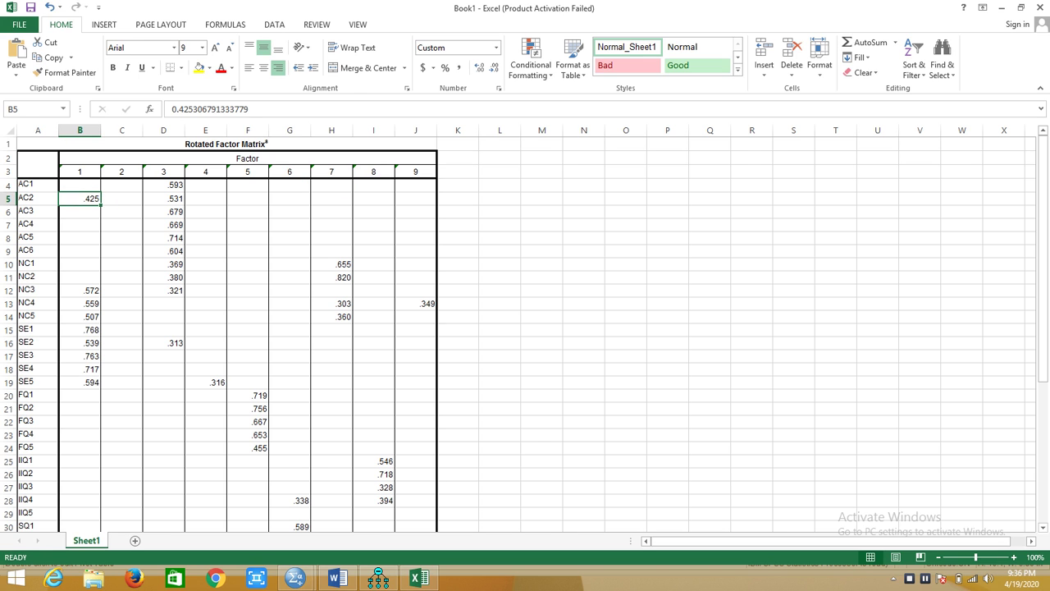
pyautogui.press('Delete')
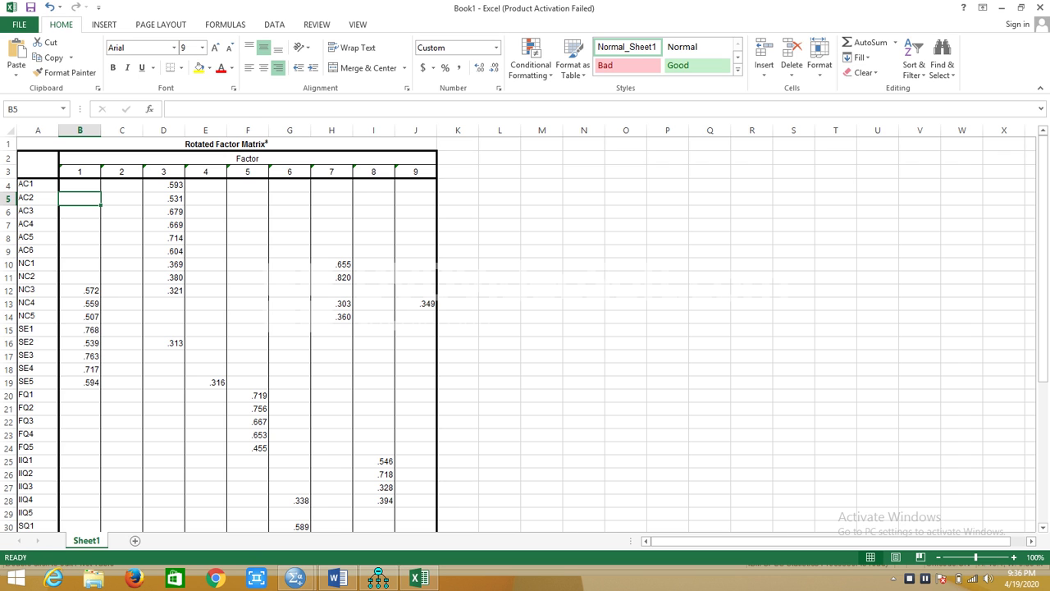
# Clear the factor 3 cross-loadings of NC1, NC2 and NC3.
pyautogui.click(164, 264)
pyautogui.press('Delete')
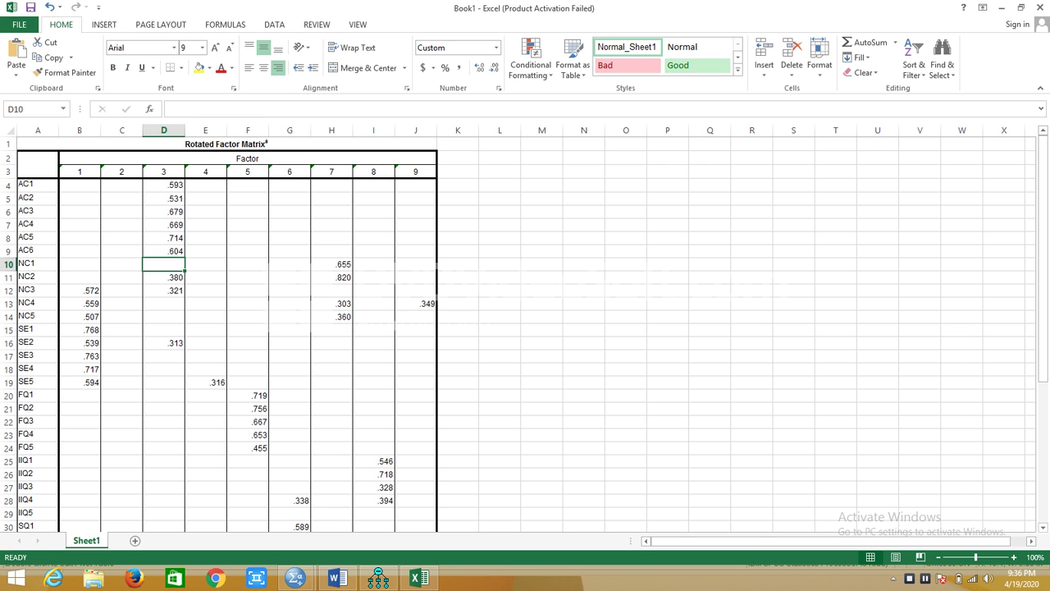
pyautogui.click(164, 278)
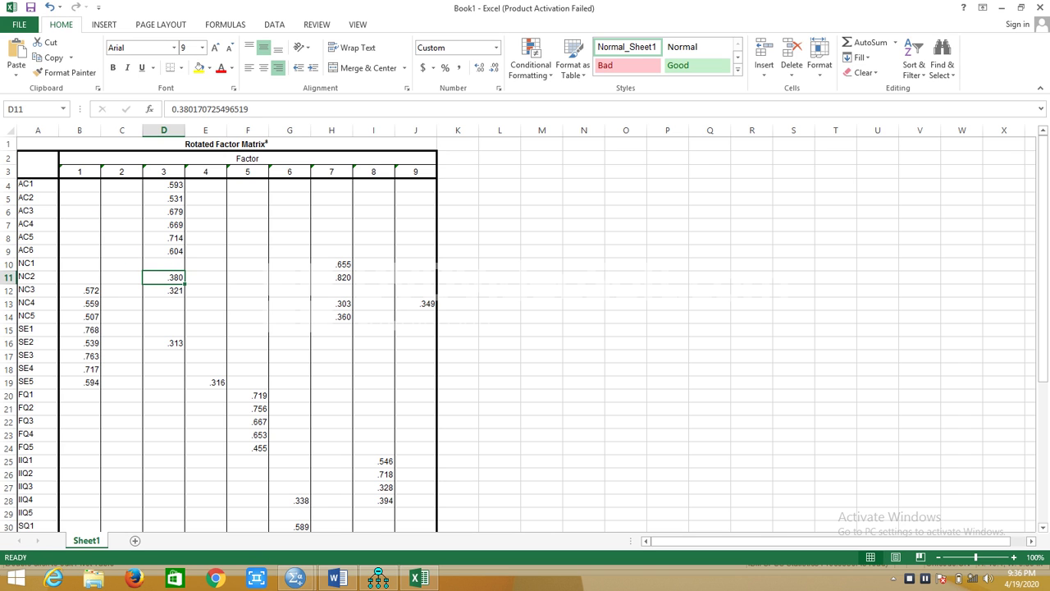
pyautogui.press('Delete')
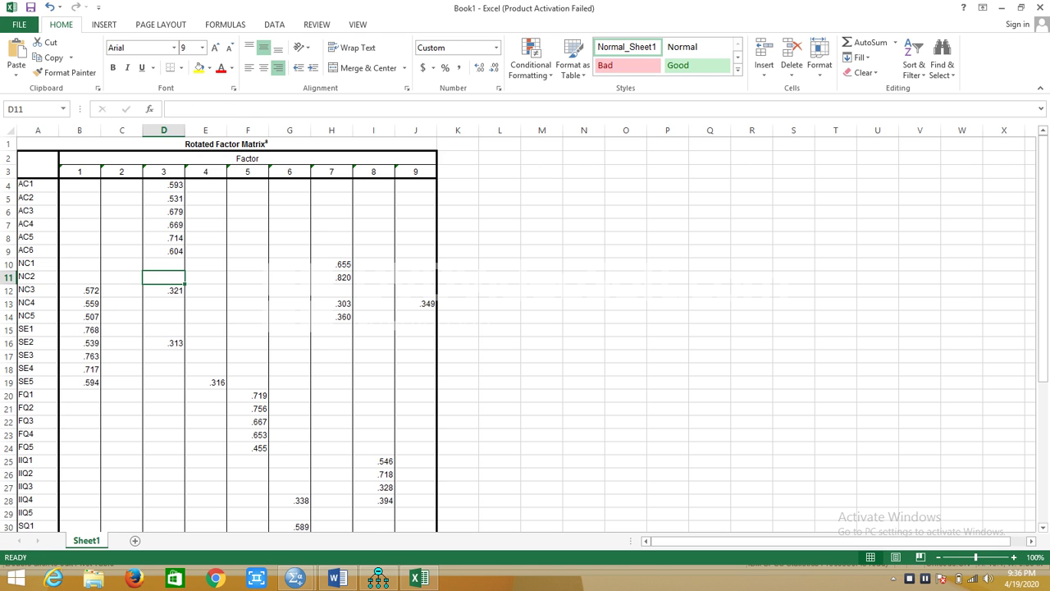
pyautogui.click(163, 290)
pyautogui.press('Delete')
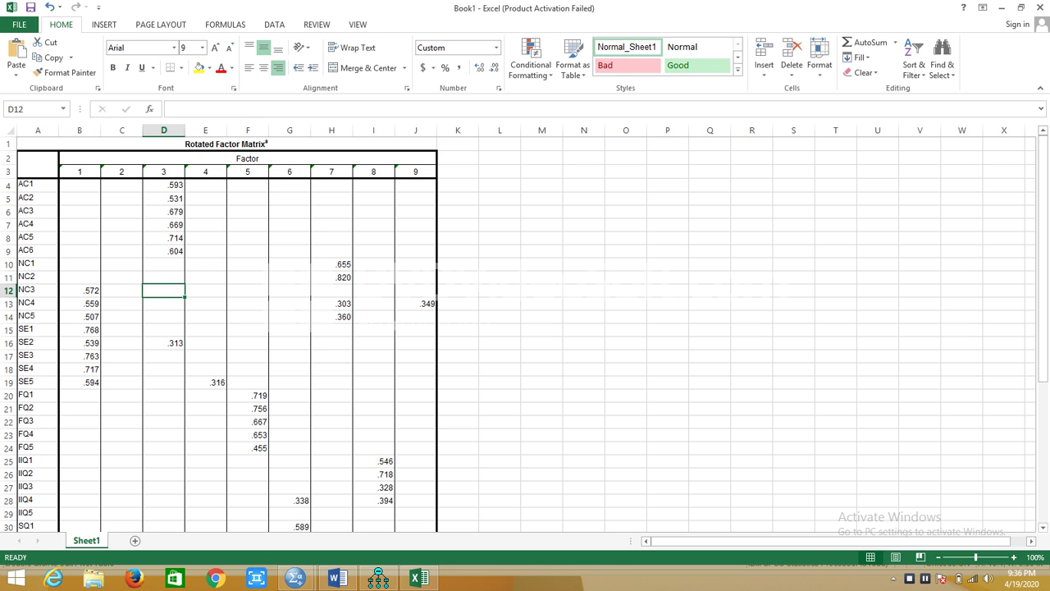
# Clear the NC4 cross-loadings on factors 7 and 9 and the NC5 cross-loading on factor 7.
pyautogui.moveTo(332, 303); pyautogui.dragTo(415, 303)
pyautogui.press('Delete')
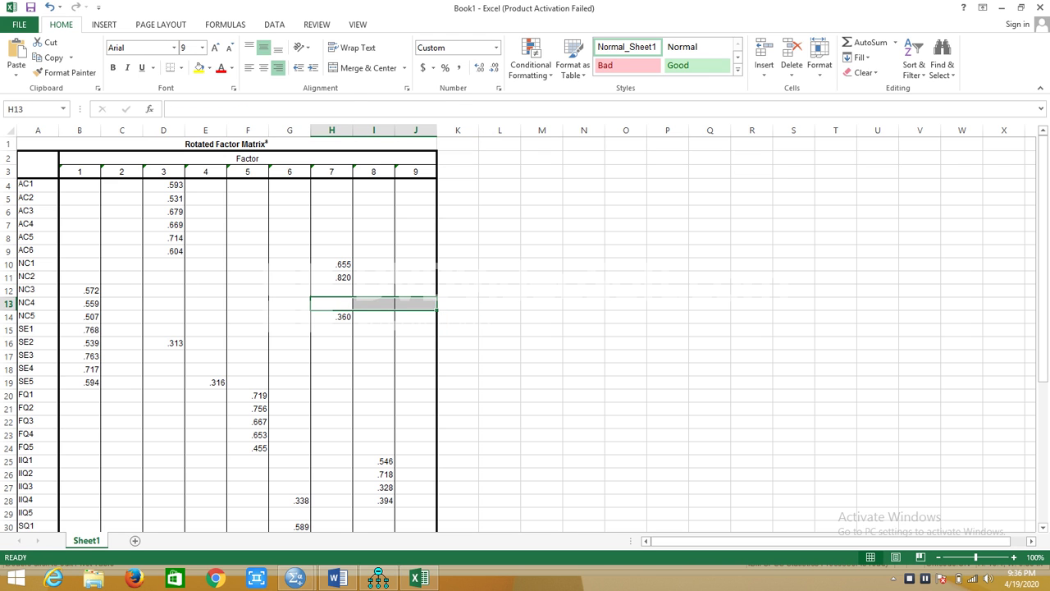
pyautogui.click(331, 316)
pyautogui.press('Delete')
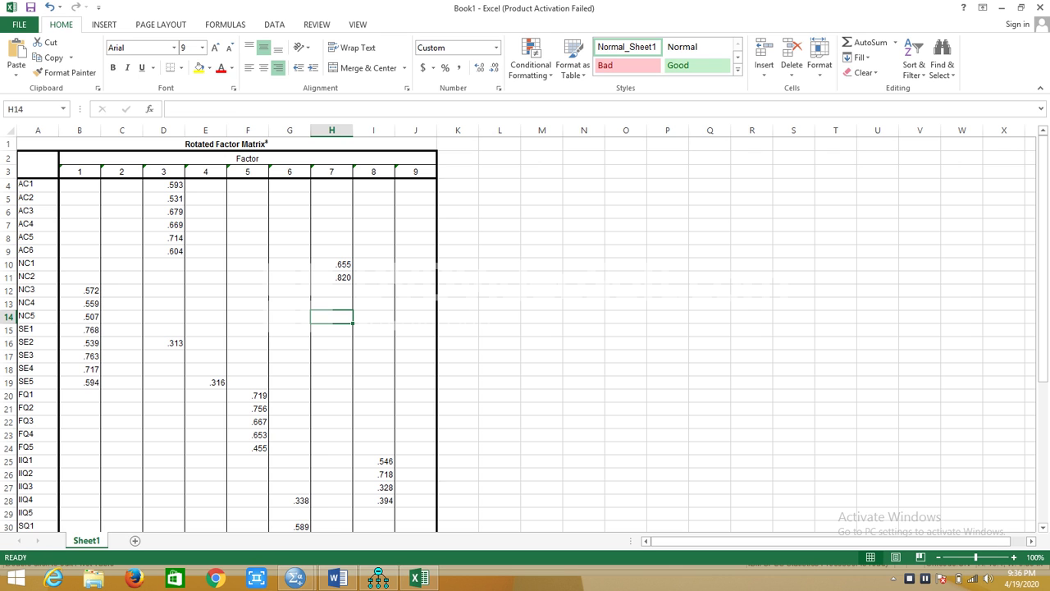
# Clear the cross-loadings of SE2 on factor 3 and SE5 on factor 4.
pyautogui.click(164, 343)
pyautogui.press('Delete')
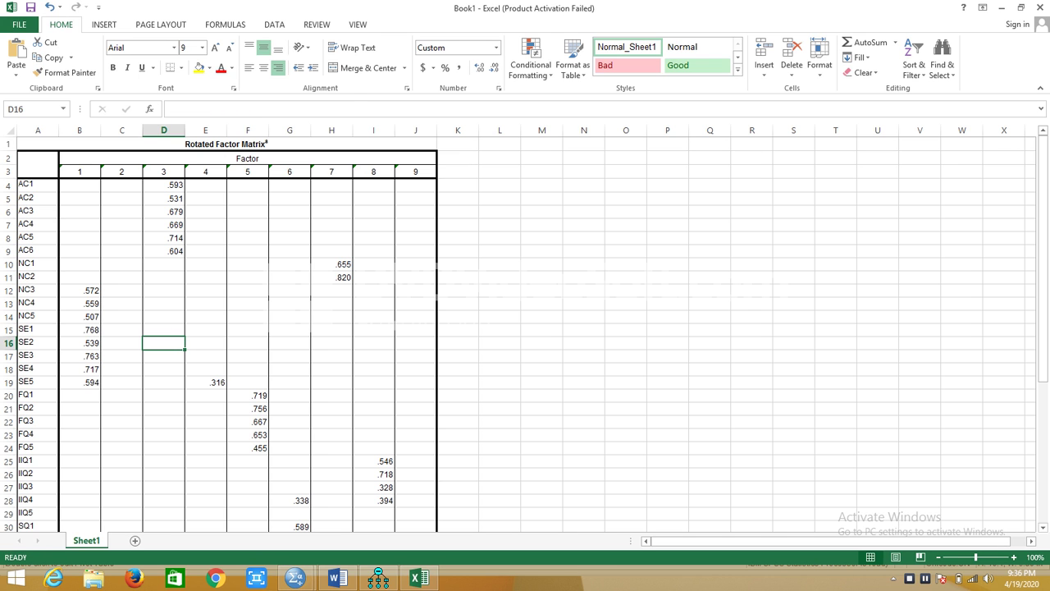
pyautogui.click(206, 382)
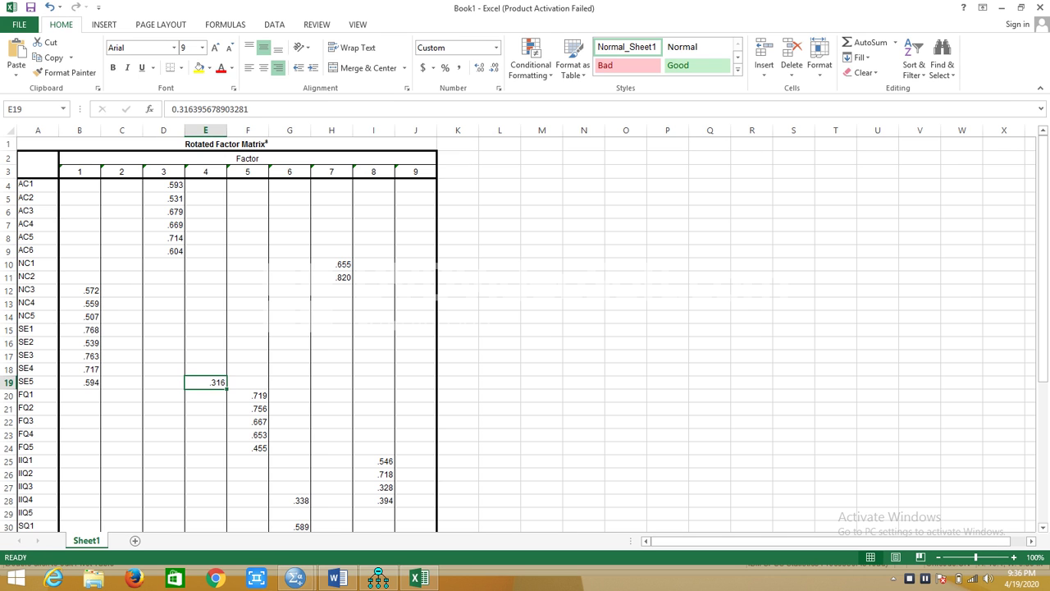
pyautogui.press('Delete')
# Clear the IIQ4 cross-loading on factor 6 in cell G28.
pyautogui.press('Down')
pyautogui.press('Down')
pyautogui.press('Down')
pyautogui.press('Down')
pyautogui.press('Down')
pyautogui.press('Down')
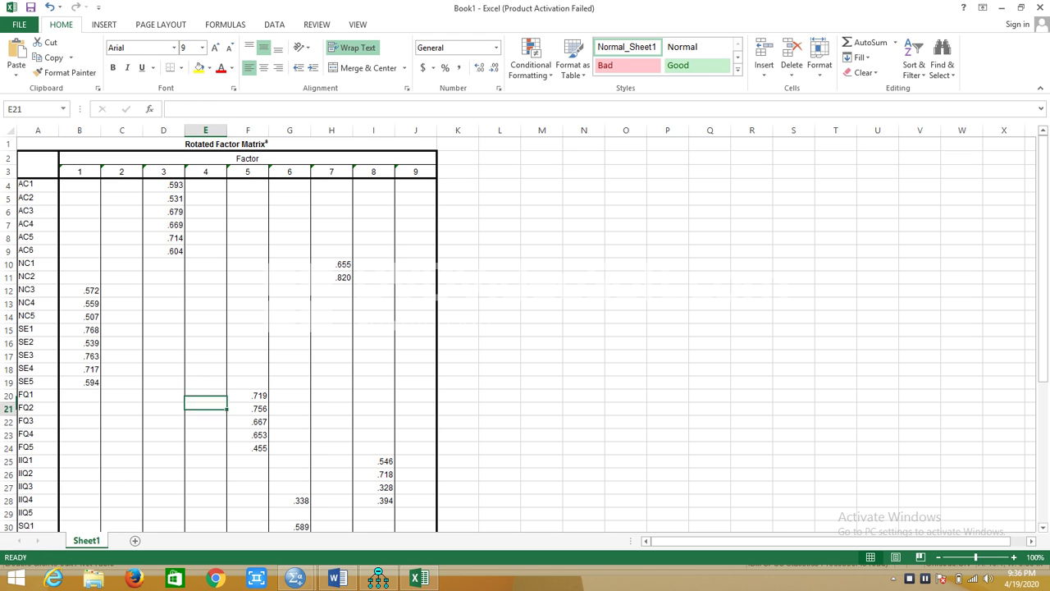
pyautogui.press('Right')
pyautogui.press('Right')
pyautogui.press('Right')
pyautogui.press('Down')
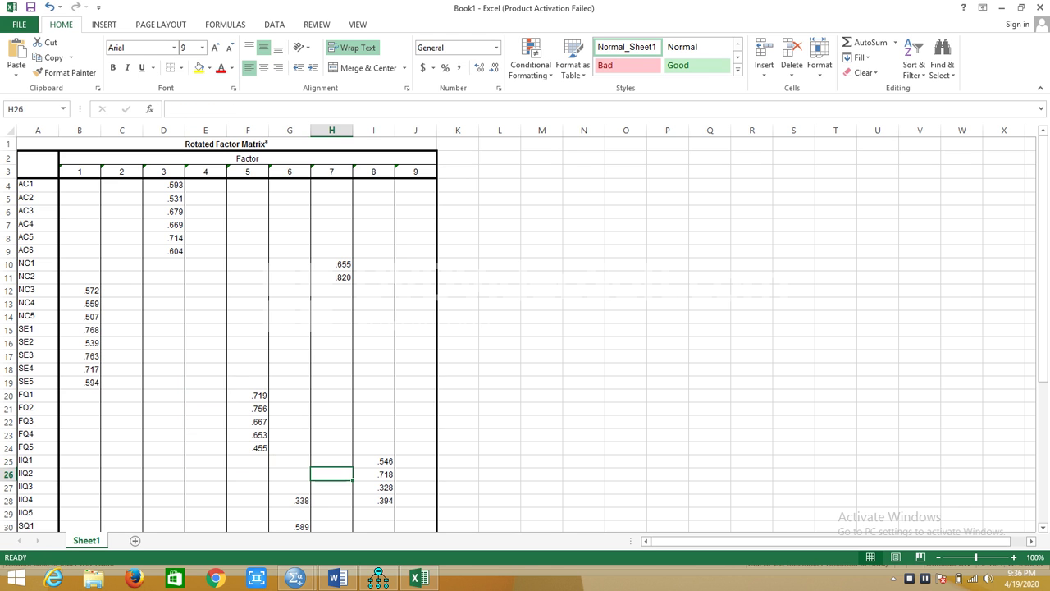
pyautogui.press('Left')
pyautogui.press('Left')
pyautogui.press('Down')
pyautogui.press('Right')
pyautogui.press('Down')
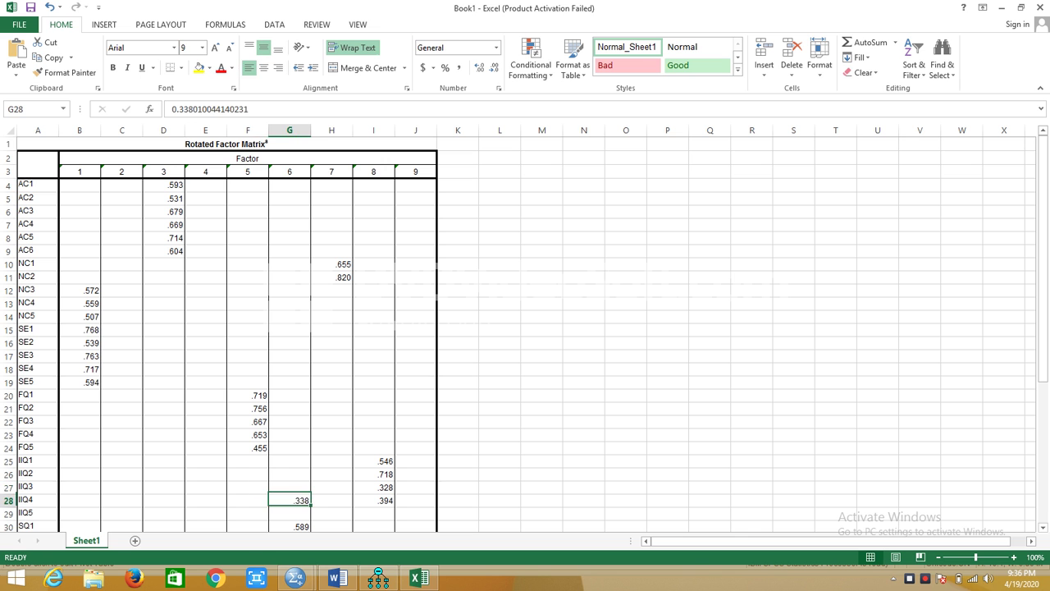
pyautogui.press('Delete')
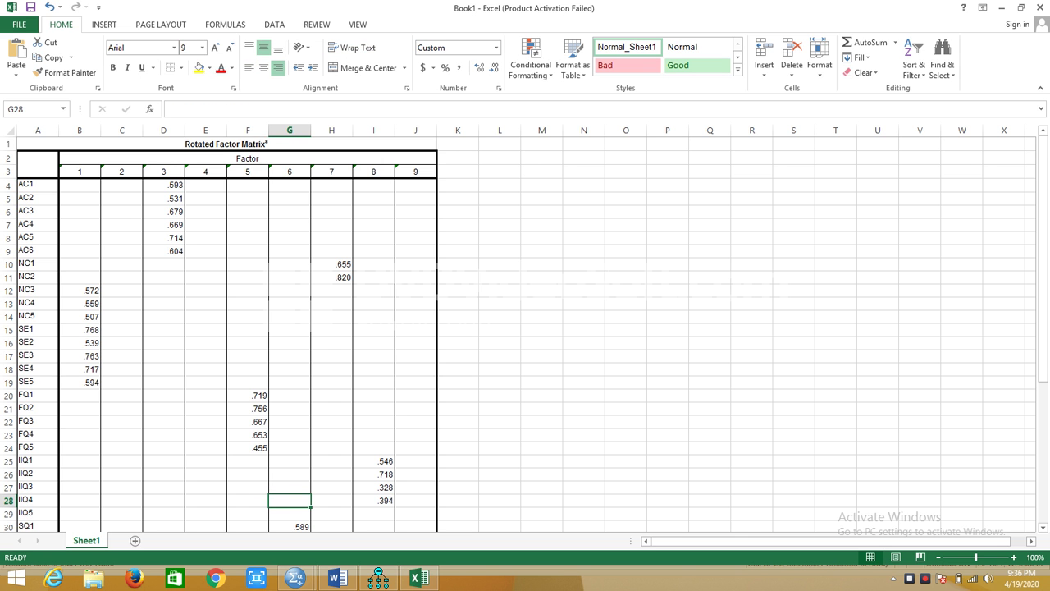
# Clear the factor 2 cross-loadings of TL4 and TL5 in cells C38 and C39.
pyautogui.press('Down')
pyautogui.press('Down')
pyautogui.press('Down')
pyautogui.press('Down')
pyautogui.press('Down')
pyautogui.press('Down')
pyautogui.press('Down')
pyautogui.press('Down')
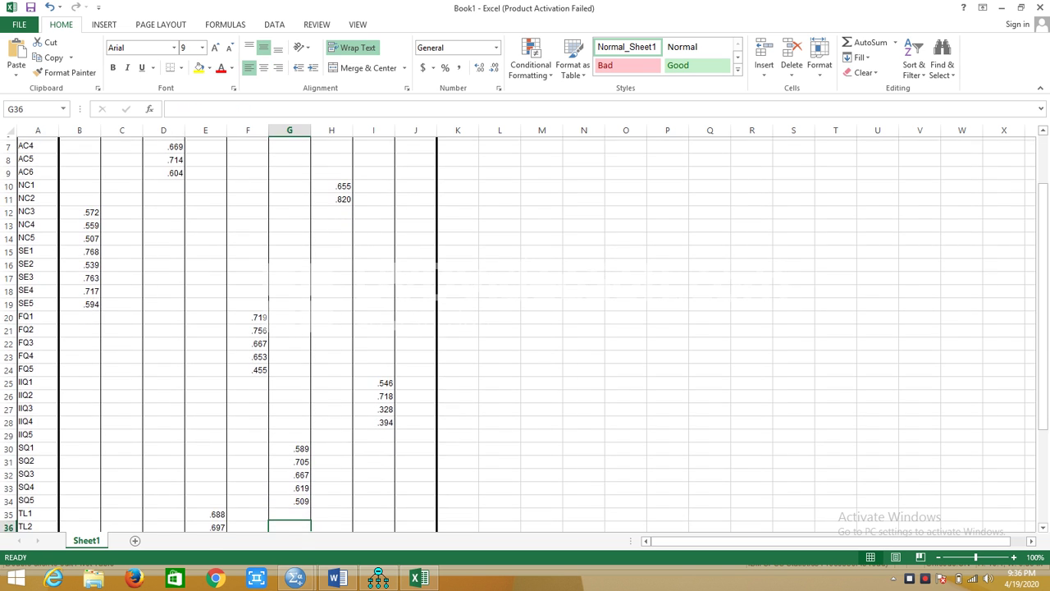
pyautogui.press('Down')
pyautogui.press('Down')
pyautogui.press('Down')
pyautogui.press('Down')
pyautogui.press('Down')
pyautogui.press('Down')
pyautogui.press('Down')
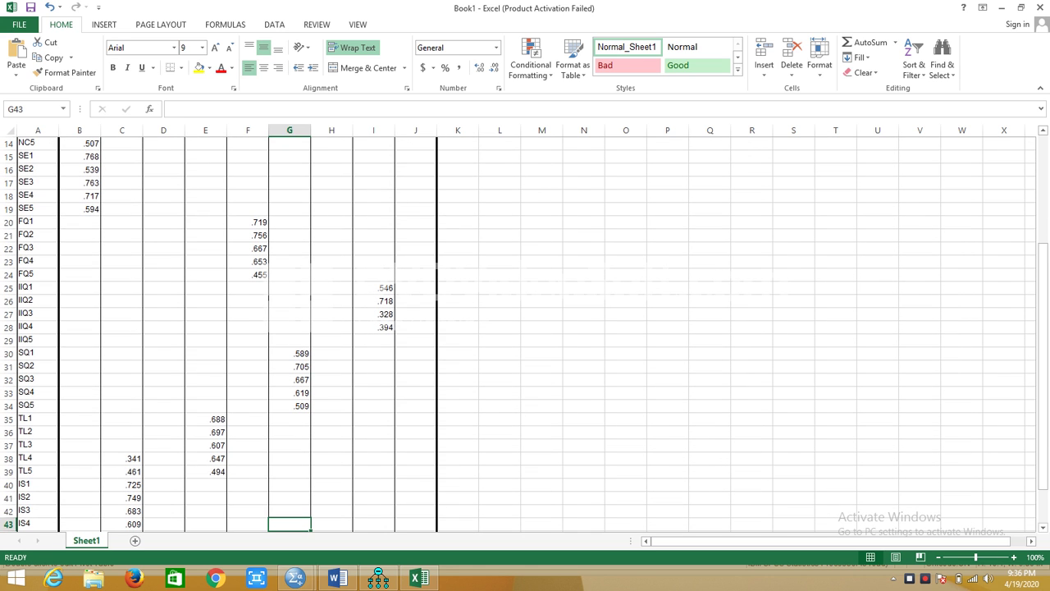
pyautogui.click(121, 459)
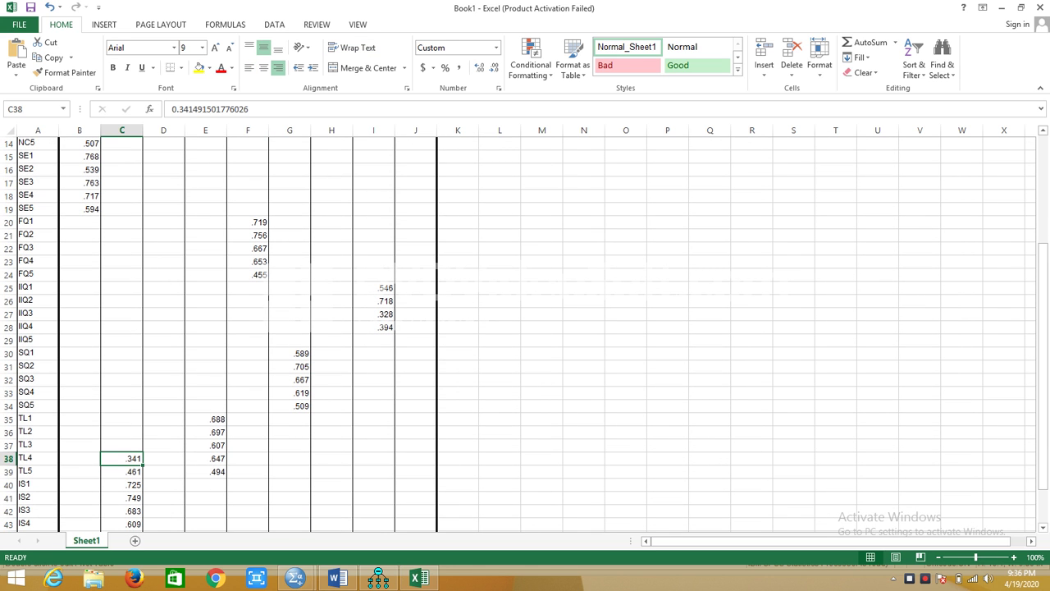
pyautogui.press('Delete')
pyautogui.click(121, 472)
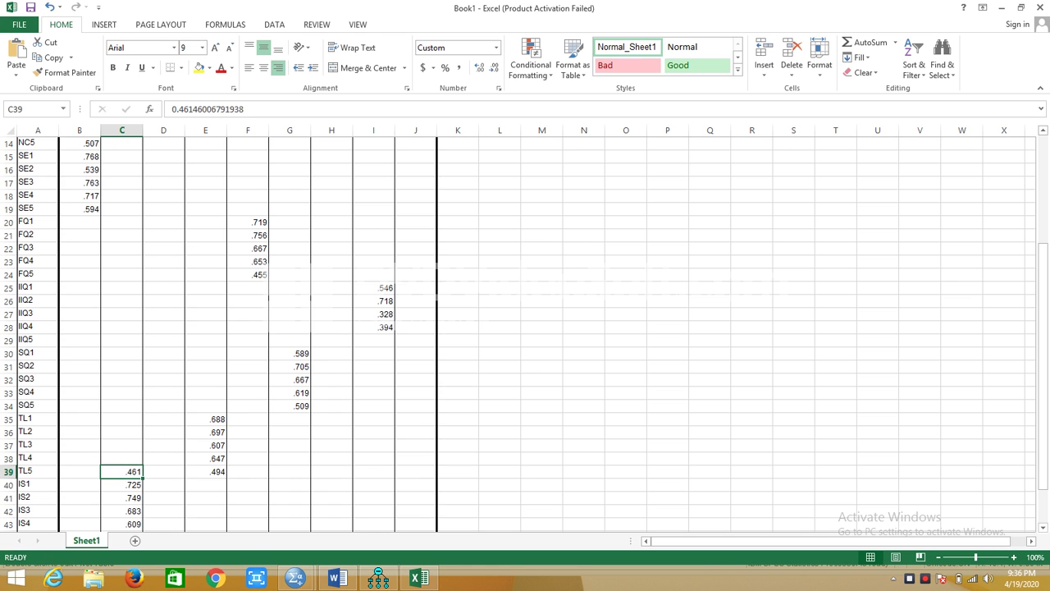
pyautogui.press('Delete')
# Check the matrix down to the IS6 row and back up for remaining cross-loadings and items without loadings.
pyautogui.press('Down')
pyautogui.press('Down')
pyautogui.press('Down')
pyautogui.press('Down')
pyautogui.press('Down')
pyautogui.press('Down')
pyautogui.press('Down')
pyautogui.press('Down')
pyautogui.press('Down')
pyautogui.press('Down')
pyautogui.press('Down')
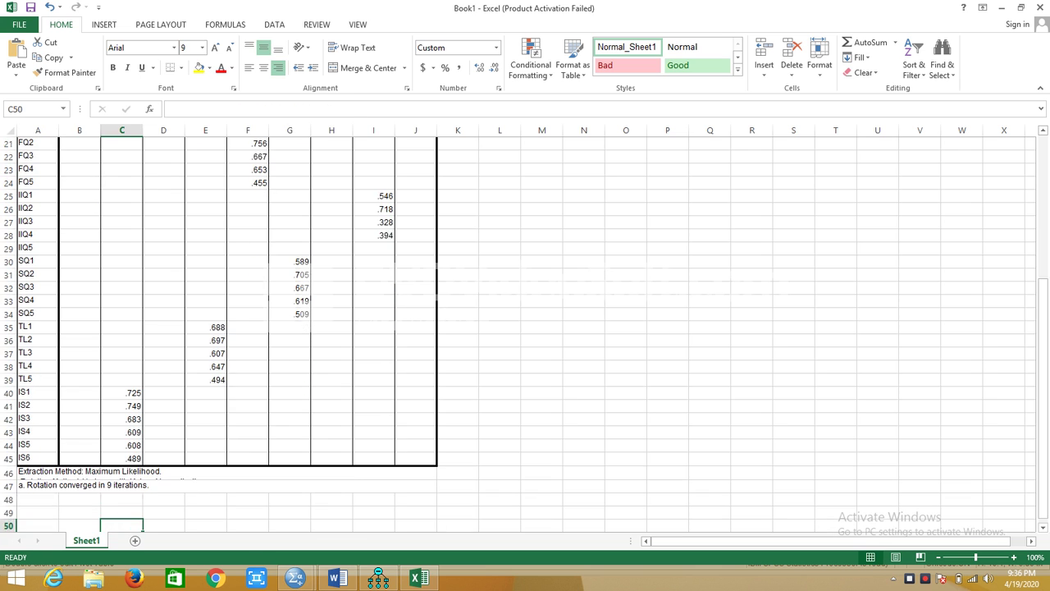
pyautogui.press('Up')
pyautogui.press('Up')
pyautogui.press('Up')
pyautogui.press('Up')
pyautogui.press('Up')
pyautogui.press('Up')
pyautogui.press('Up')
pyautogui.press('Up')
pyautogui.press('Up')
pyautogui.press('Up')
pyautogui.press('Up')
pyautogui.press('Up')
pyautogui.press('Up')
pyautogui.press('Up')
pyautogui.press('Up')
pyautogui.press('Up')
pyautogui.press('Up')
pyautogui.press('Up')
pyautogui.press('Up')
pyautogui.press('Up')
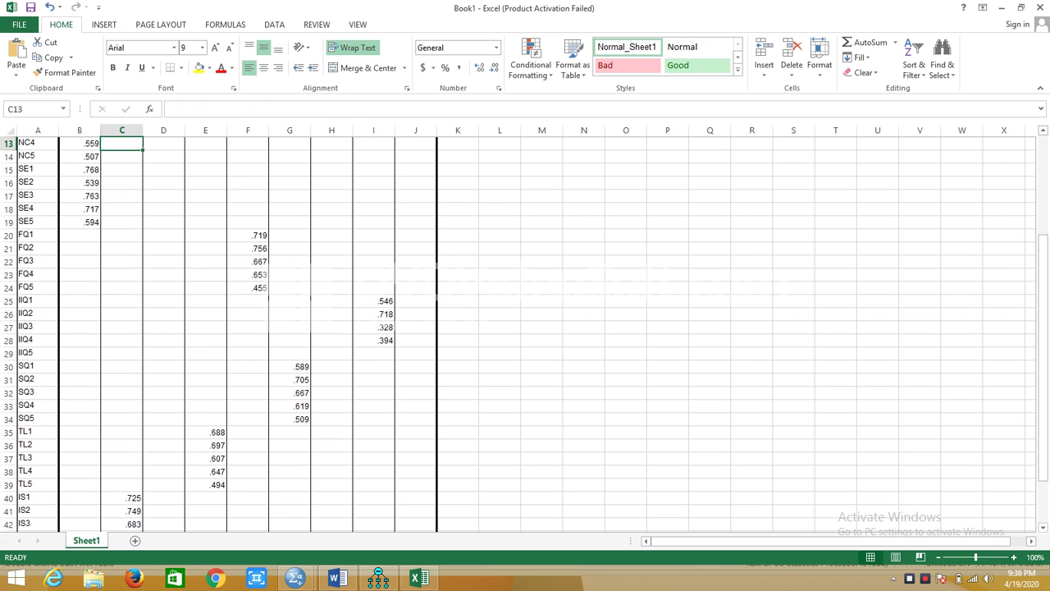
# Delete the entire row of item IIQ5, which has no loading on any factor.
pyautogui.click(9, 353)
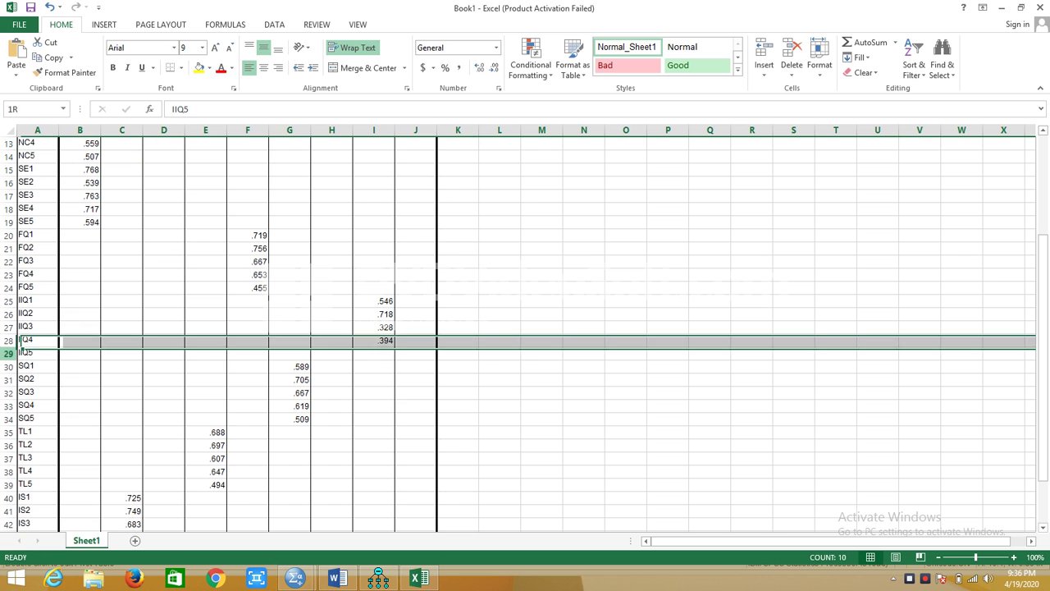
pyautogui.rightClick(9, 354)
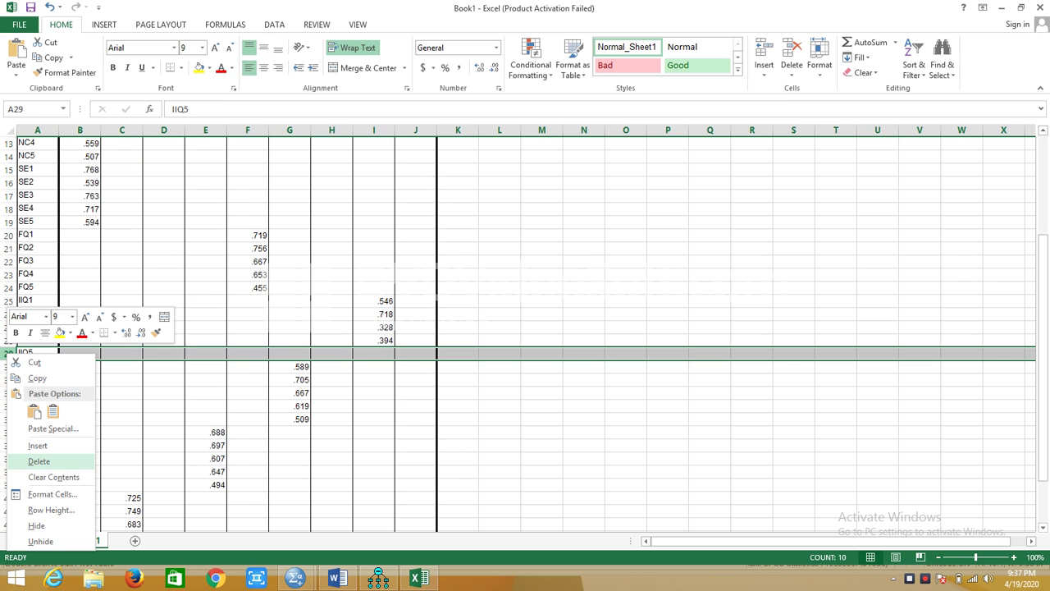
pyautogui.click(39, 461)
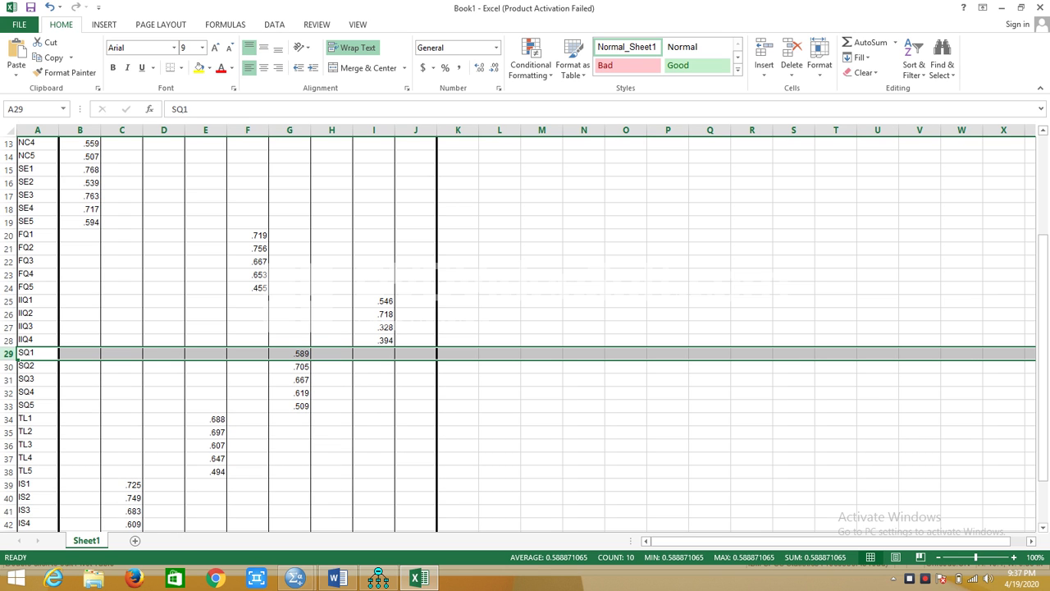
# Return to the top of the matrix and delete the entire factor 9 column, which holds no loadings.
pyautogui.press('Up')
pyautogui.press('Up')
pyautogui.press('Up')
pyautogui.press('Up')
pyautogui.press('Up')
pyautogui.press('Up')
pyautogui.press('Up')
pyautogui.press('Up')
pyautogui.press('Up')
pyautogui.press('Up')
pyautogui.press('Up')
pyautogui.press('Up')
pyautogui.press('Up')
pyautogui.press('Up')
pyautogui.press('Up')
pyautogui.press('Up')
pyautogui.press('Up')
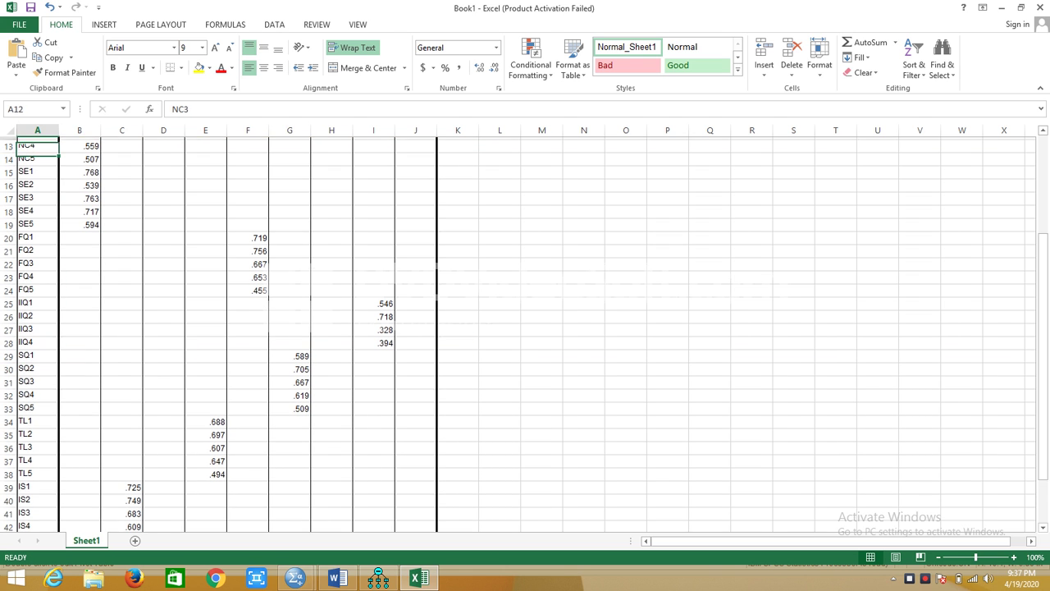
pyautogui.press('Up')
pyautogui.press('Up')
pyautogui.press('Up')
pyautogui.press('Up')
pyautogui.press('Up')
pyautogui.press('Up')
pyautogui.press('Up')
pyautogui.press('Up')
pyautogui.press('Up')
pyautogui.press('Up')
pyautogui.press('Up')
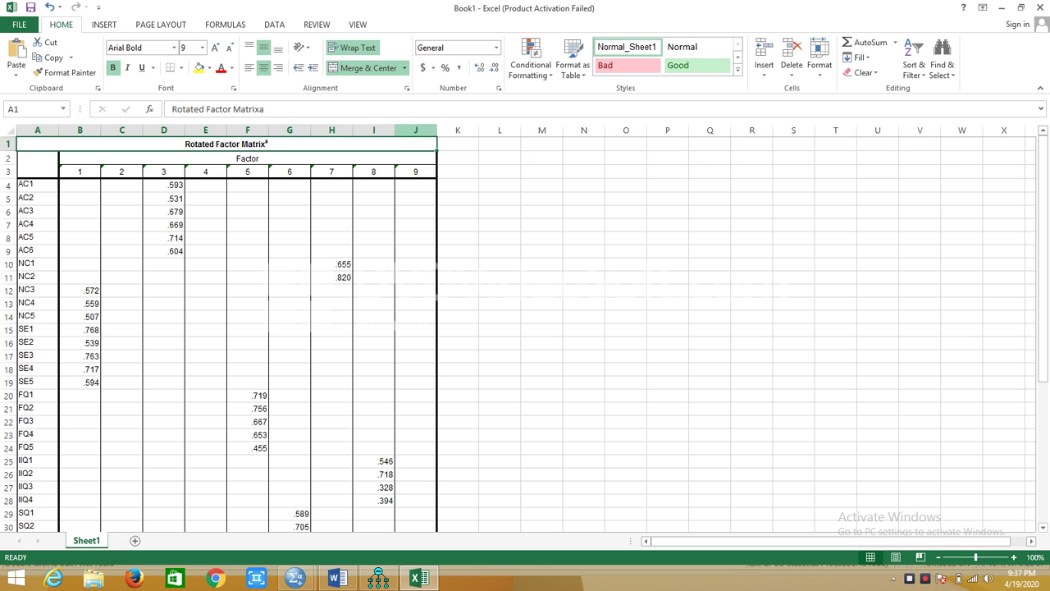
pyautogui.click(415, 131)
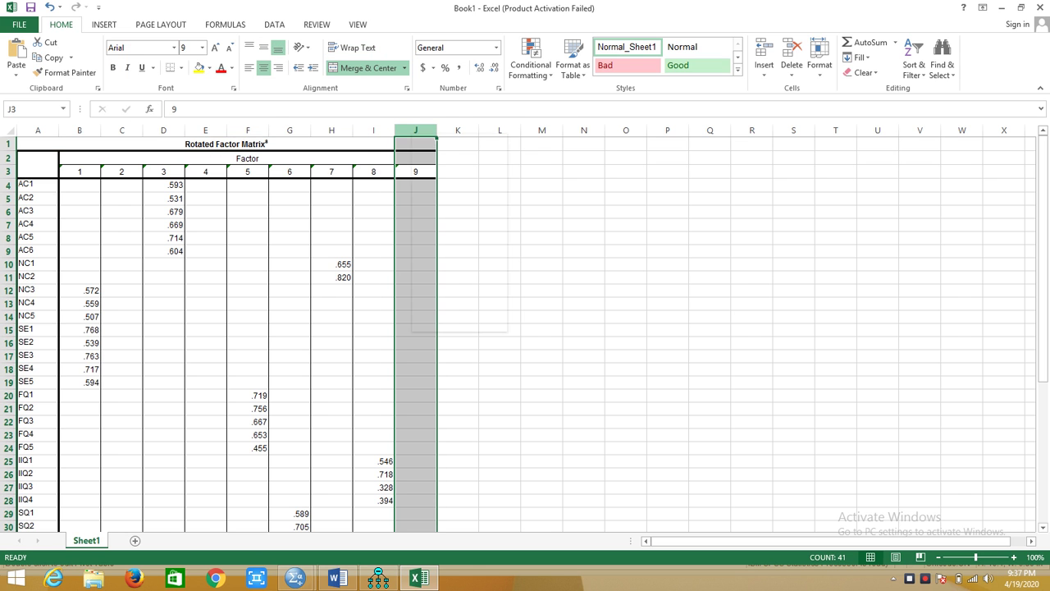
pyautogui.rightClick(414, 133)
pyautogui.click(444, 242)
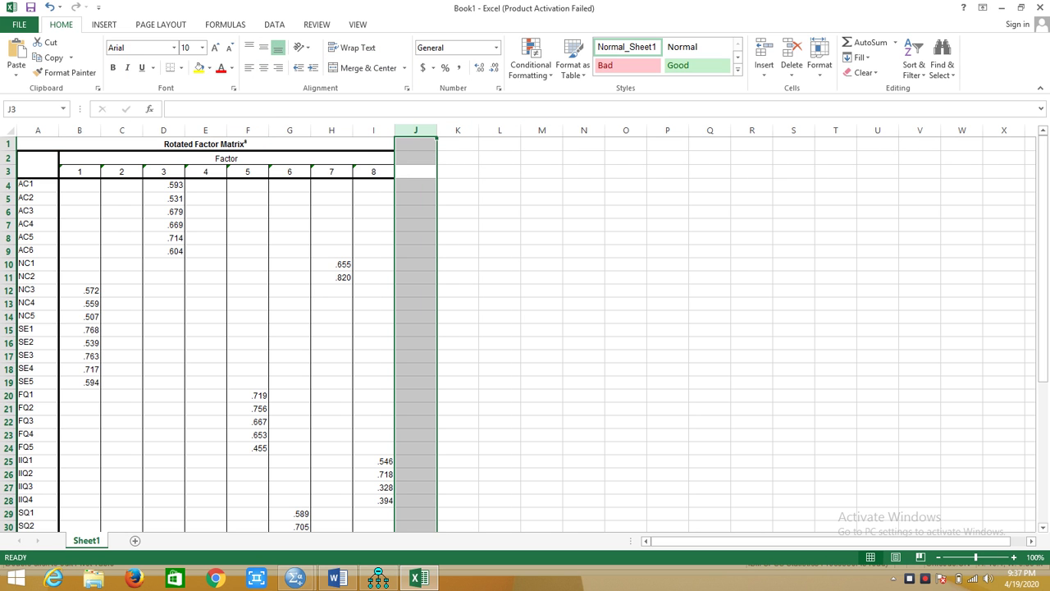
# Relabel the factor headers 1 to 8 in cells B3 to I3 with the letters A to H.
pyautogui.click(80, 171)
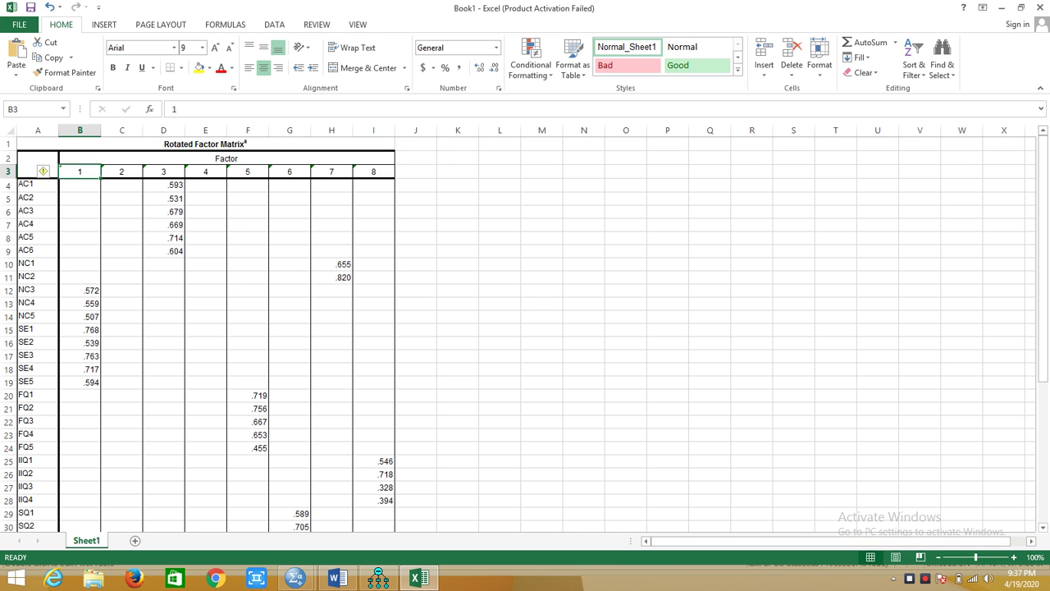
pyautogui.press('Right')
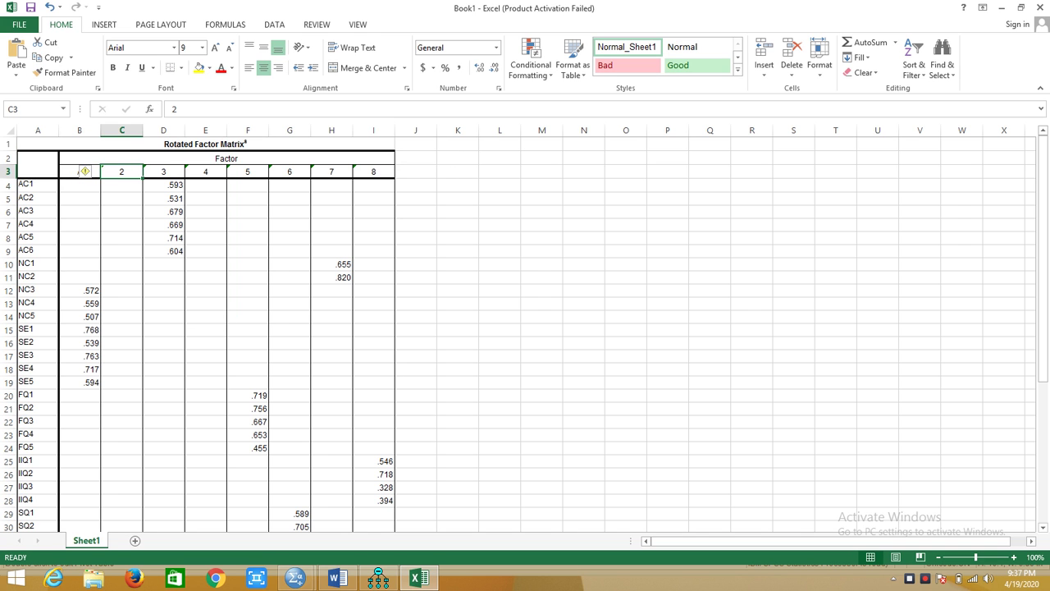
pyautogui.write('B')
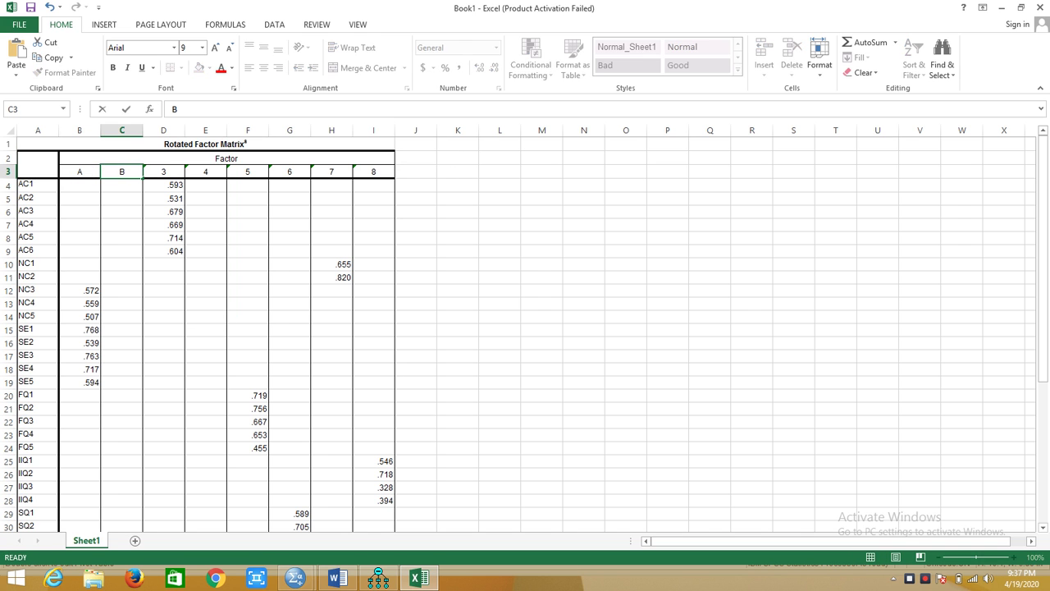
pyautogui.press('Right')
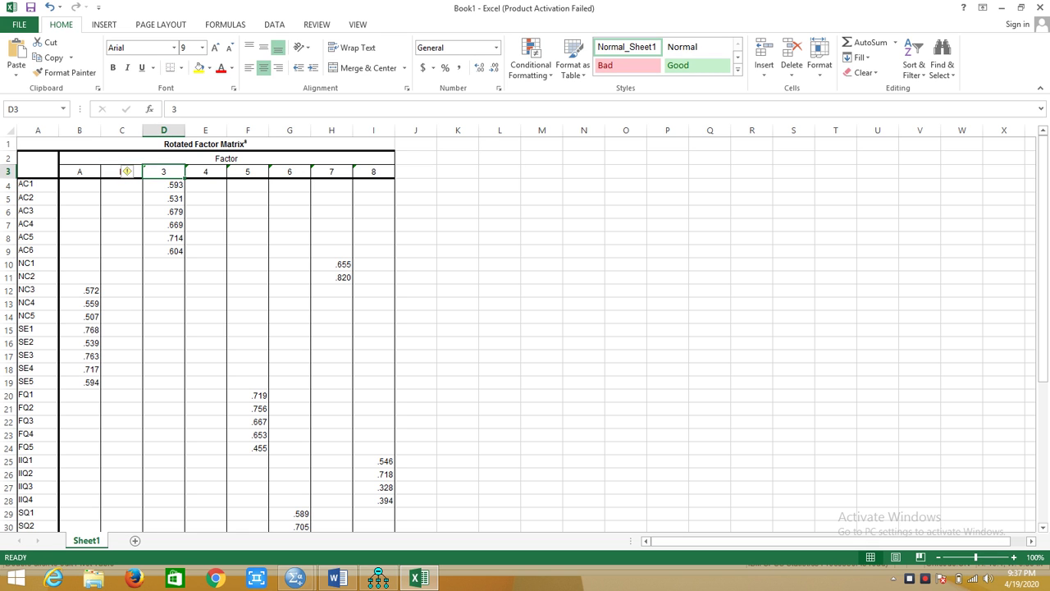
pyautogui.write('C')
pyautogui.press('Right')
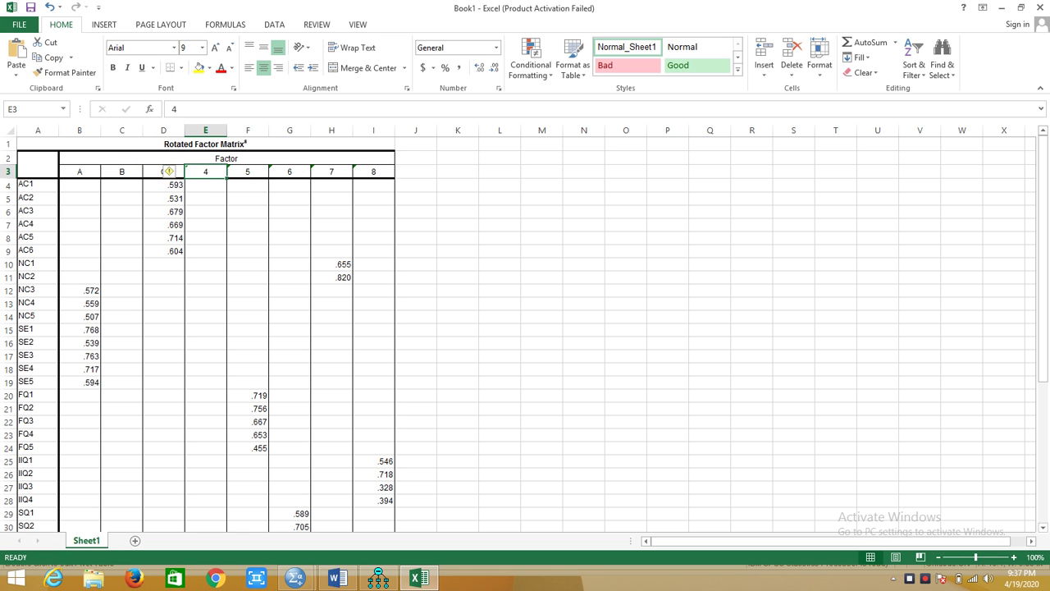
pyautogui.write('D')
pyautogui.press('Right')
pyautogui.write('E')
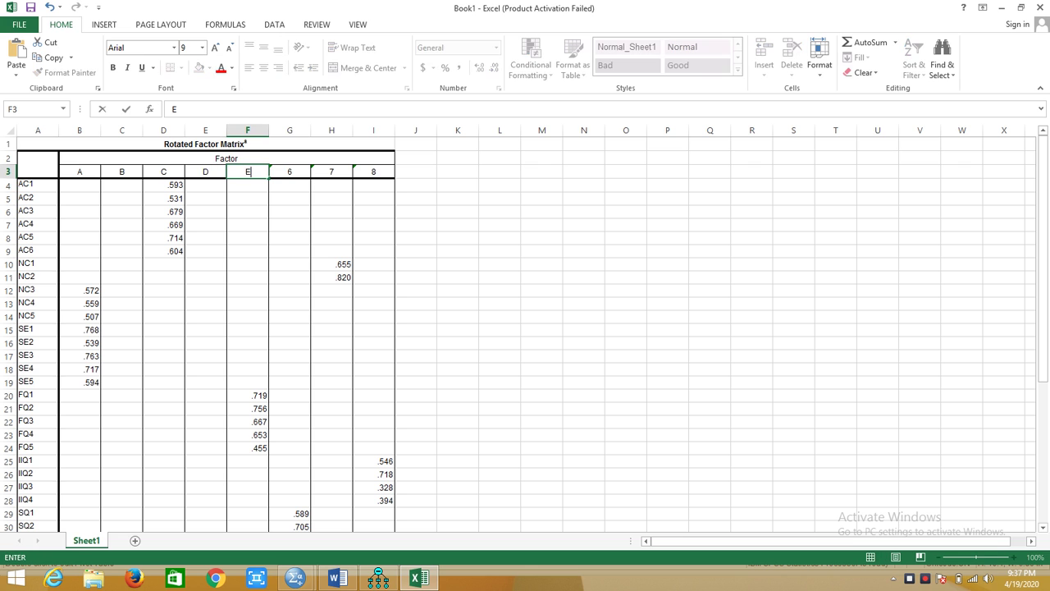
pyautogui.press('Right')
pyautogui.write('F')
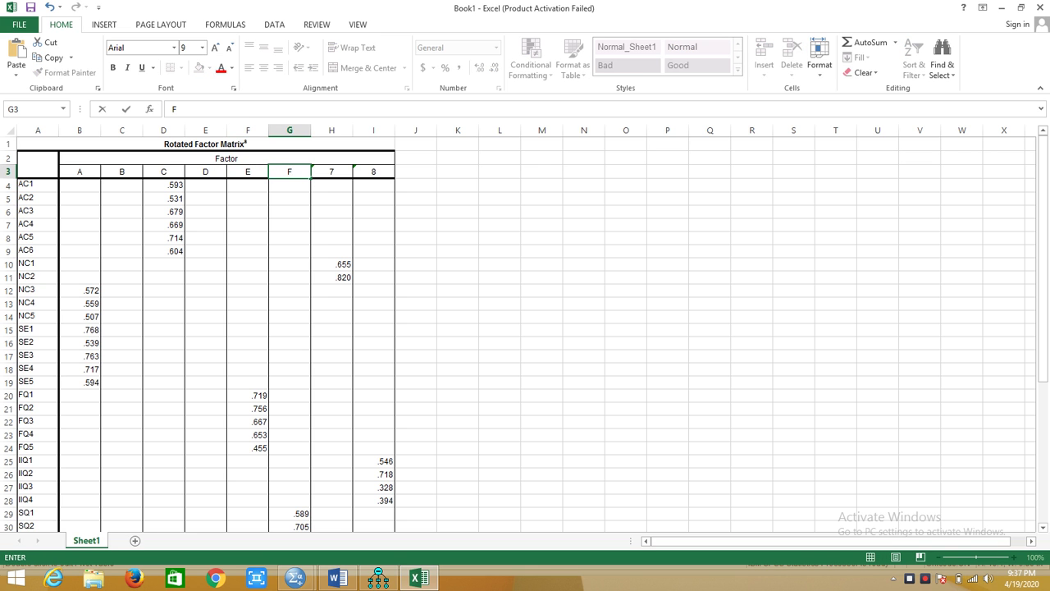
pyautogui.press('Right')
pyautogui.write('G')
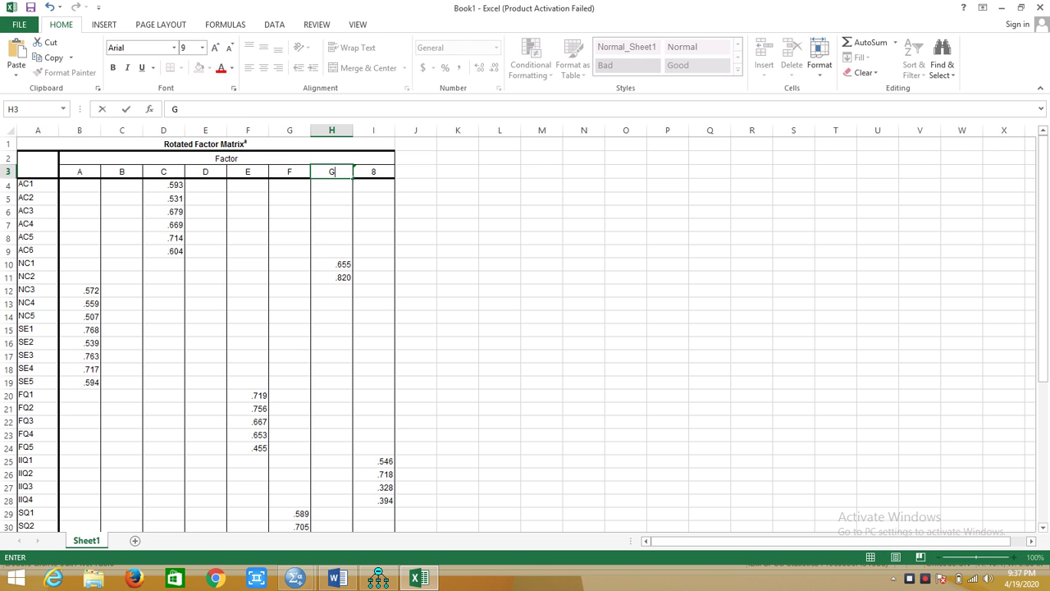
pyautogui.press('Right')
pyautogui.write('H')
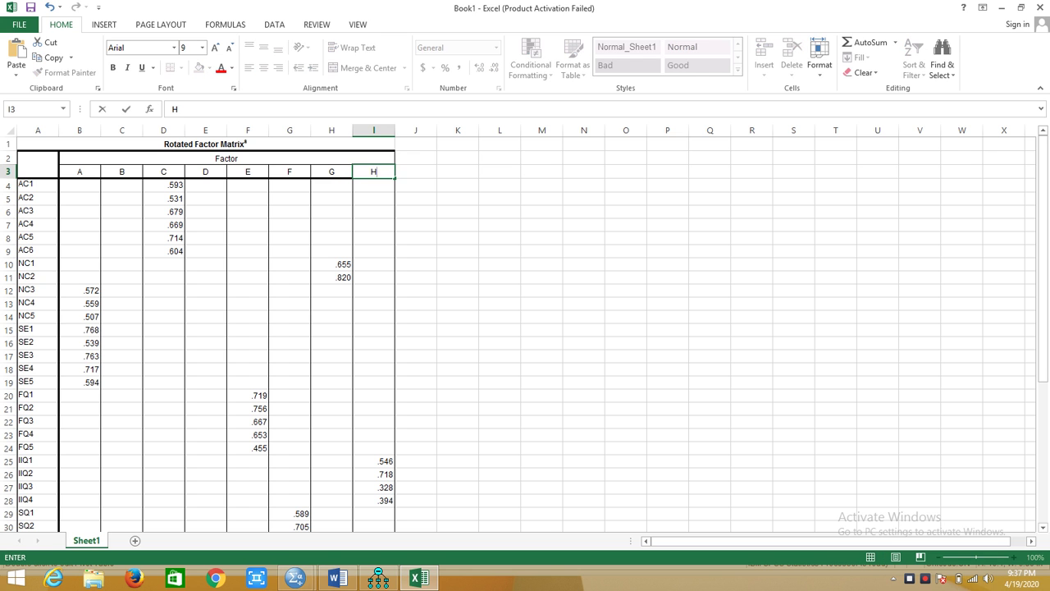
pyautogui.press('Return')
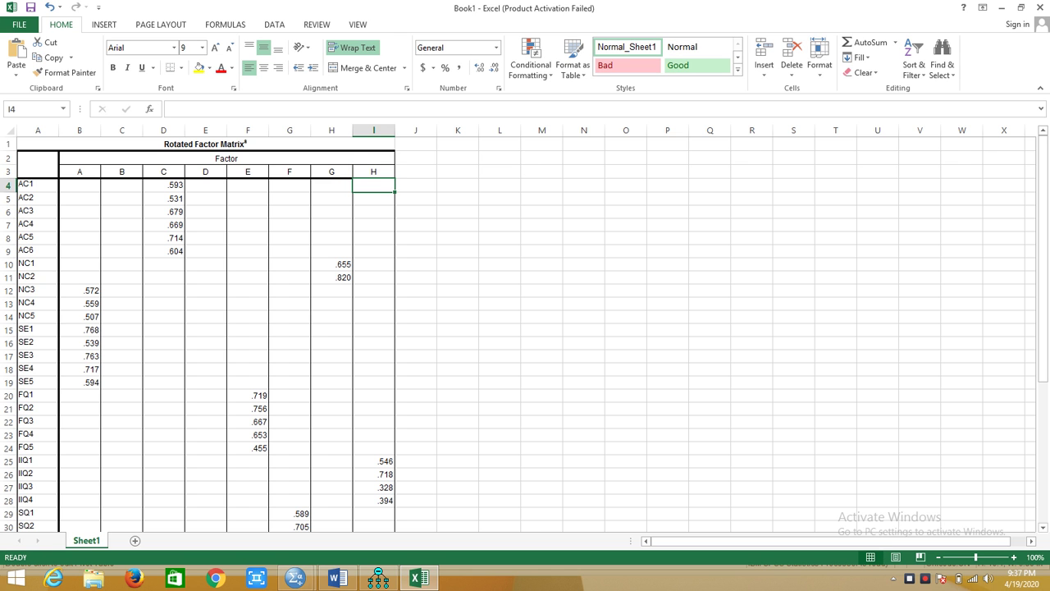
# Switch to Amos and start a new path diagram from the default template.
pyautogui.click(378, 579)
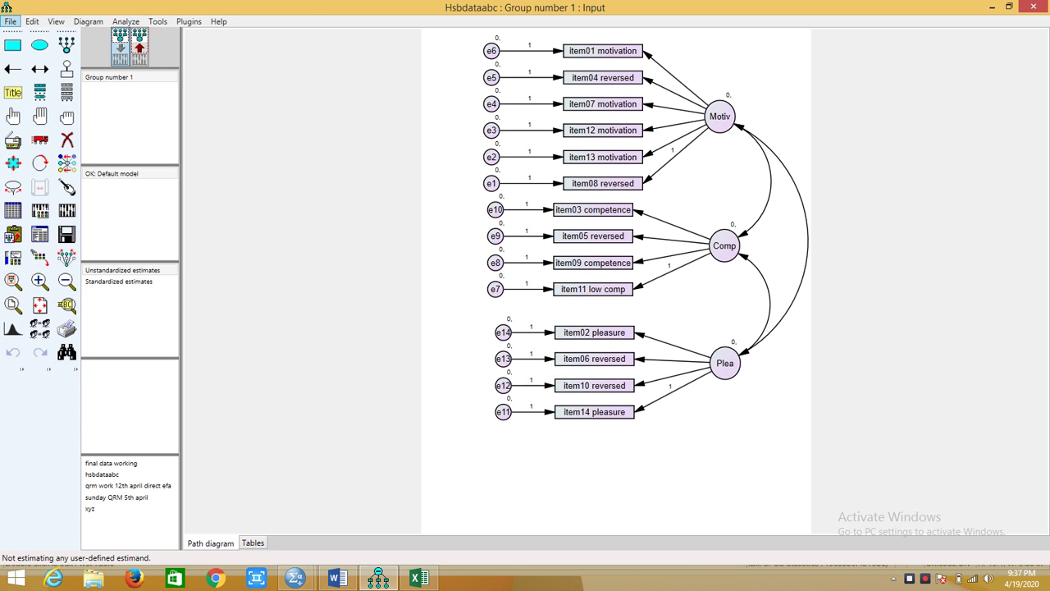
pyautogui.click(11, 21)
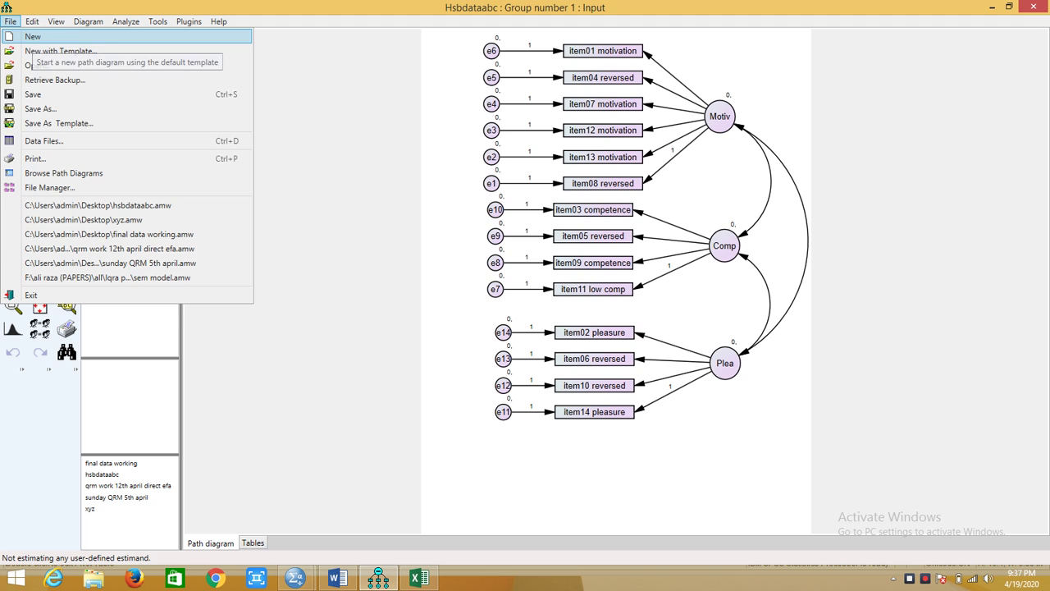
pyautogui.click(33, 37)
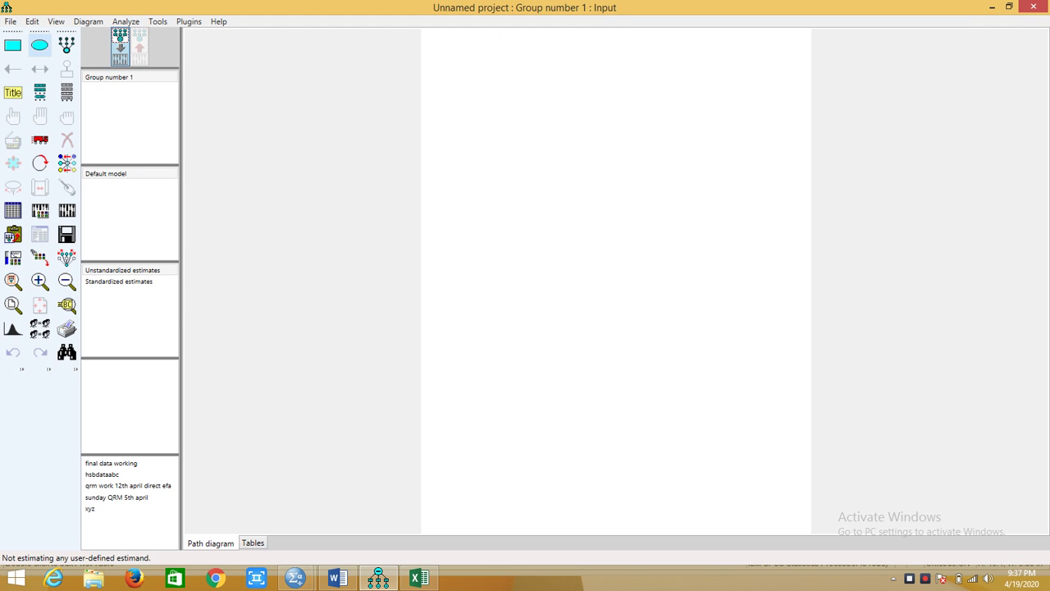
# Attach the SPSS file "final data" from the Desktop as the data file for Group number 1.
pyautogui.click(11, 22)
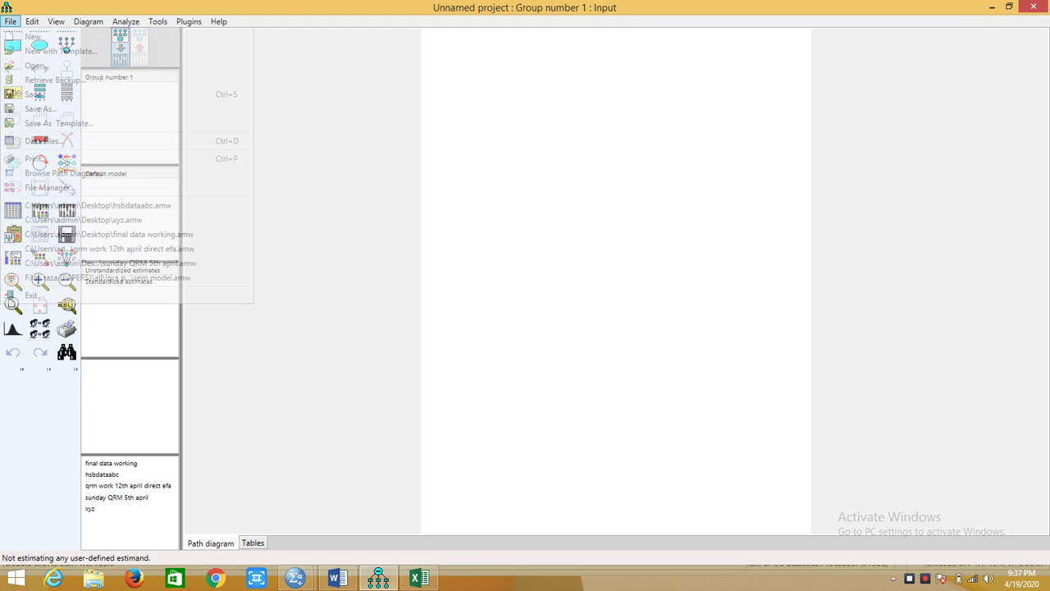
pyautogui.click(41, 142)
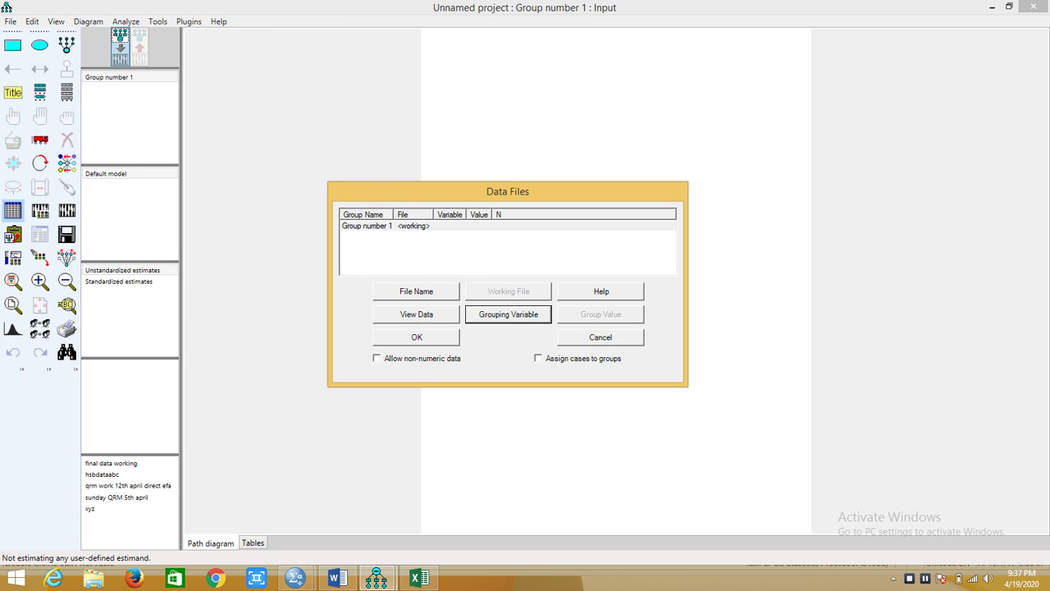
pyautogui.click(416, 291)
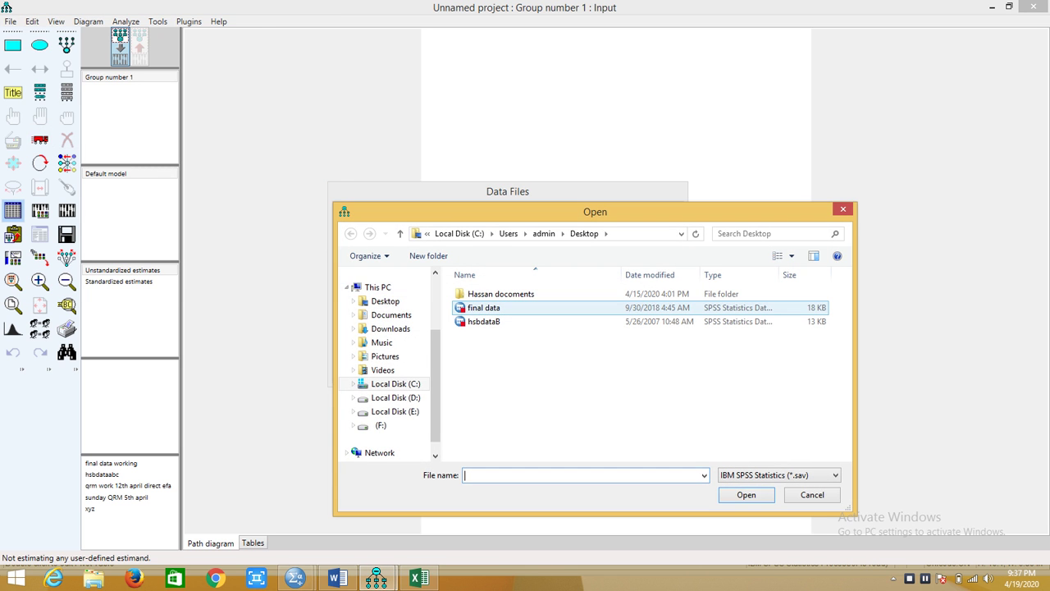
pyautogui.doubleClick(484, 307)
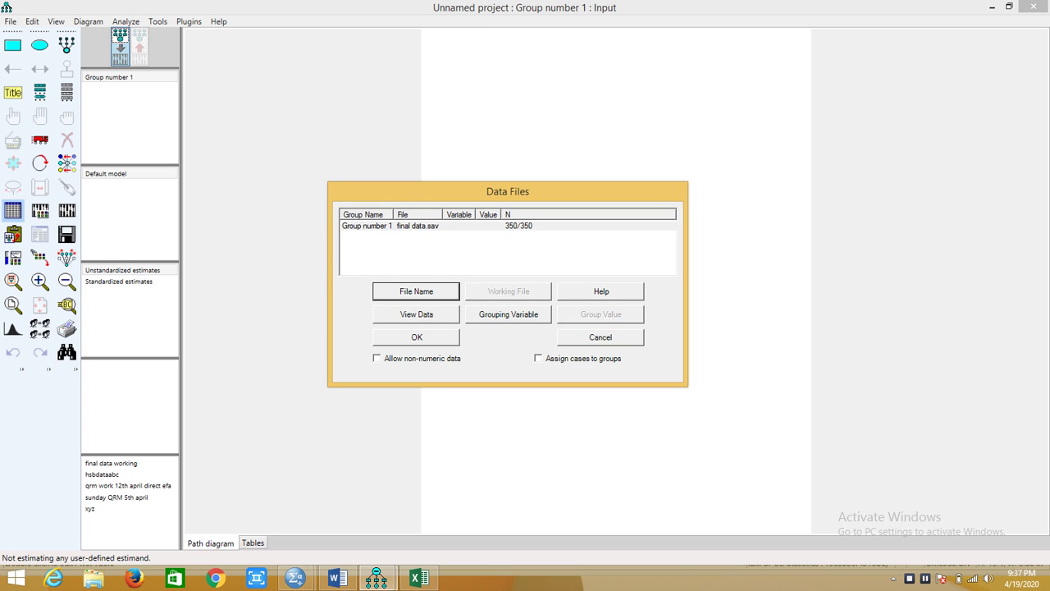
pyautogui.click(416, 338)
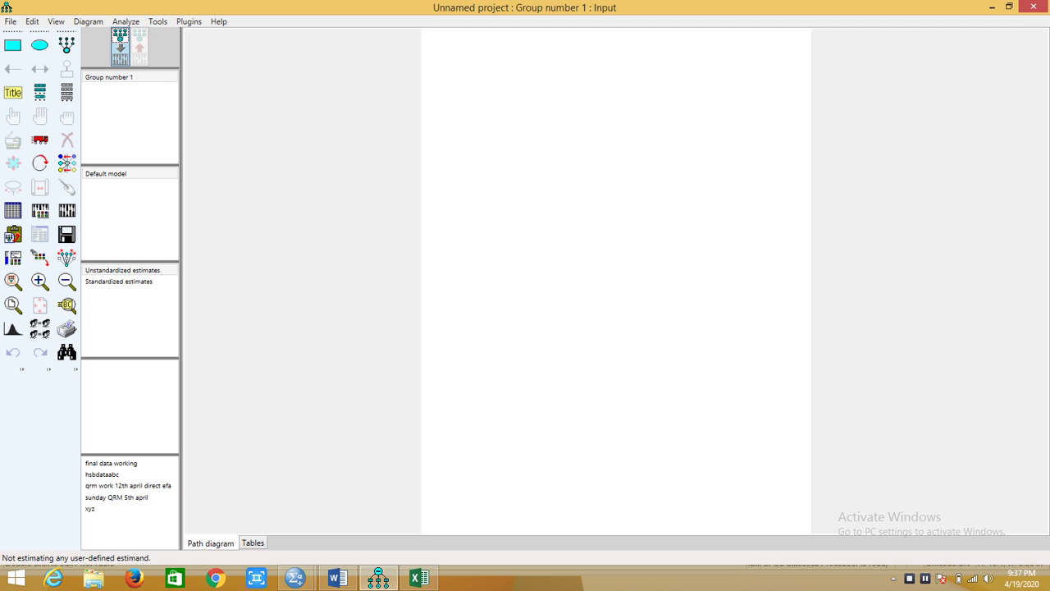
# Open the Pattern Matrix Model Builder, and copy the whole rotated factor matrix A1:I46 from the Excel sheet.
pyautogui.click(189, 22)
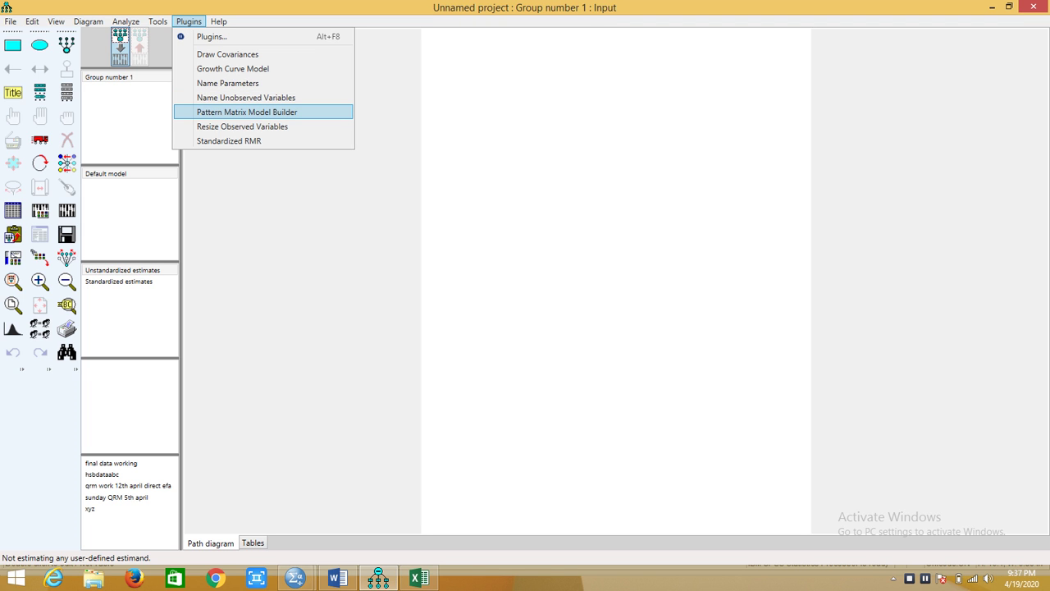
pyautogui.press('Return')
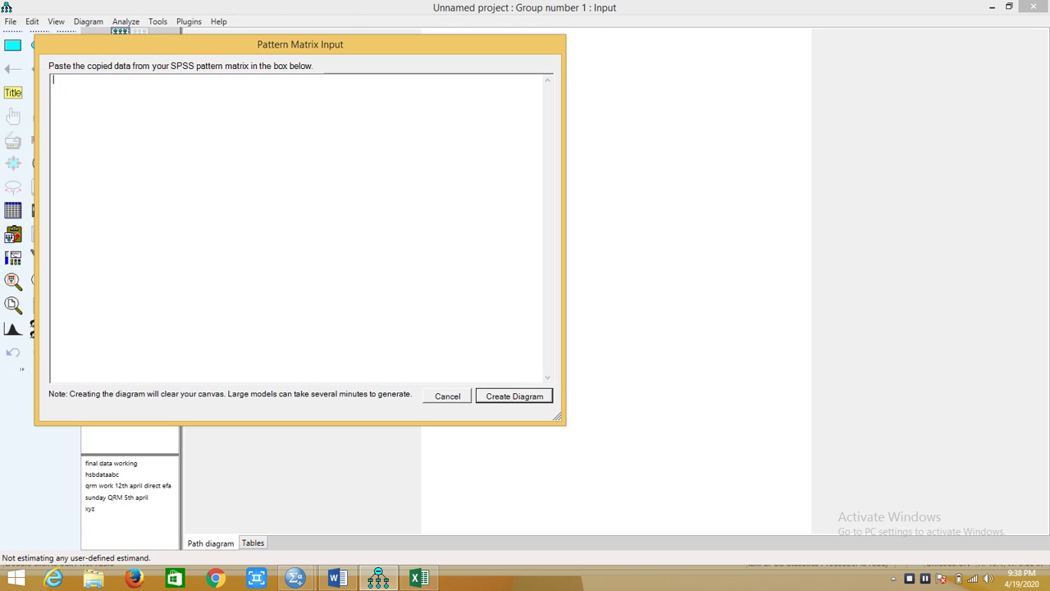
pyautogui.hotkey('alt', 'Tab')
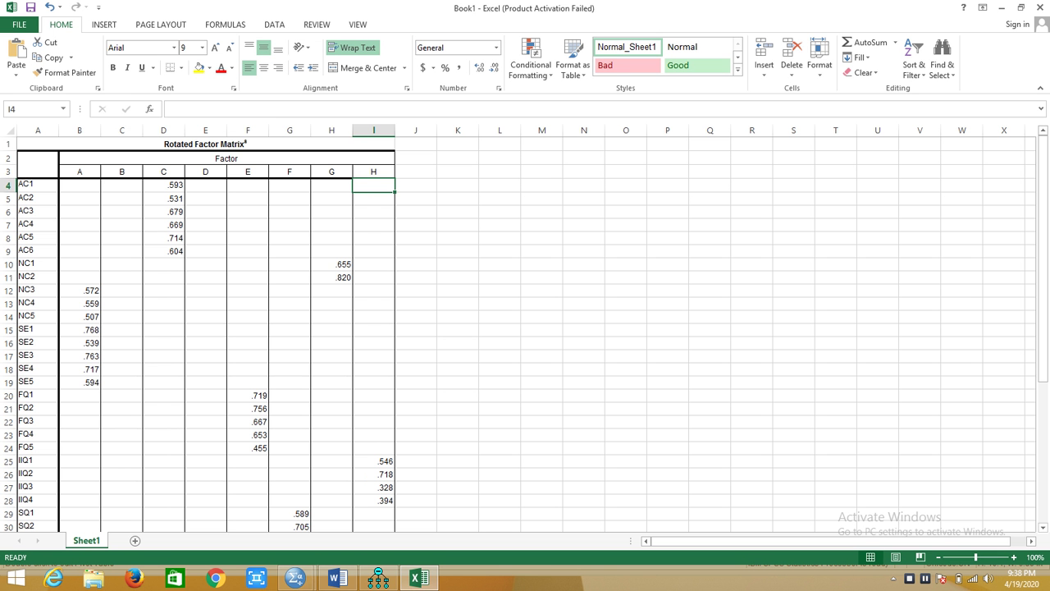
pyautogui.moveTo(32, 144); pyautogui.dragTo(394, 505)
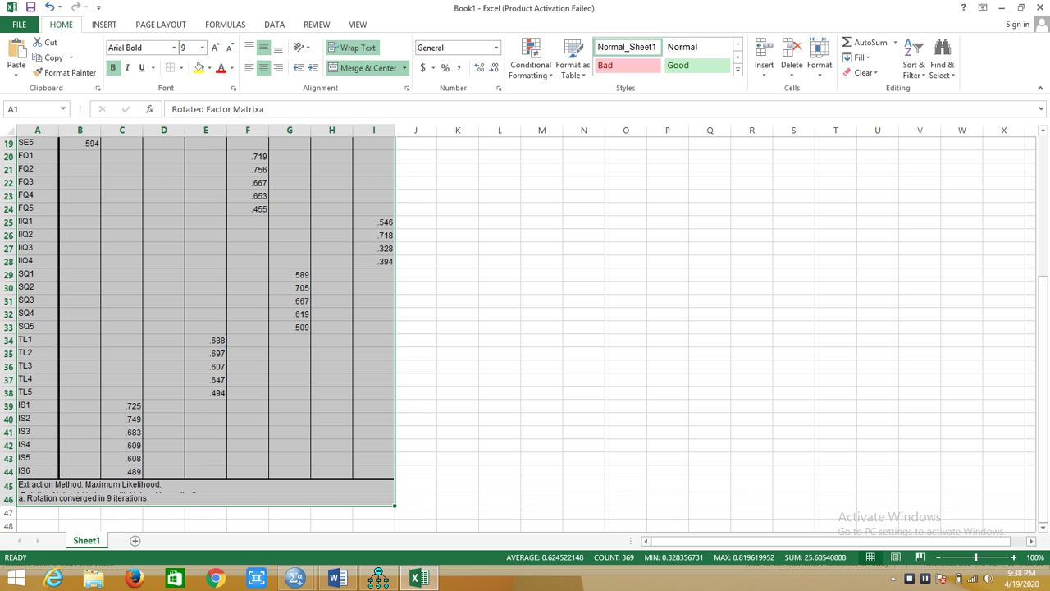
pyautogui.hotkey('ctrl', 'c')
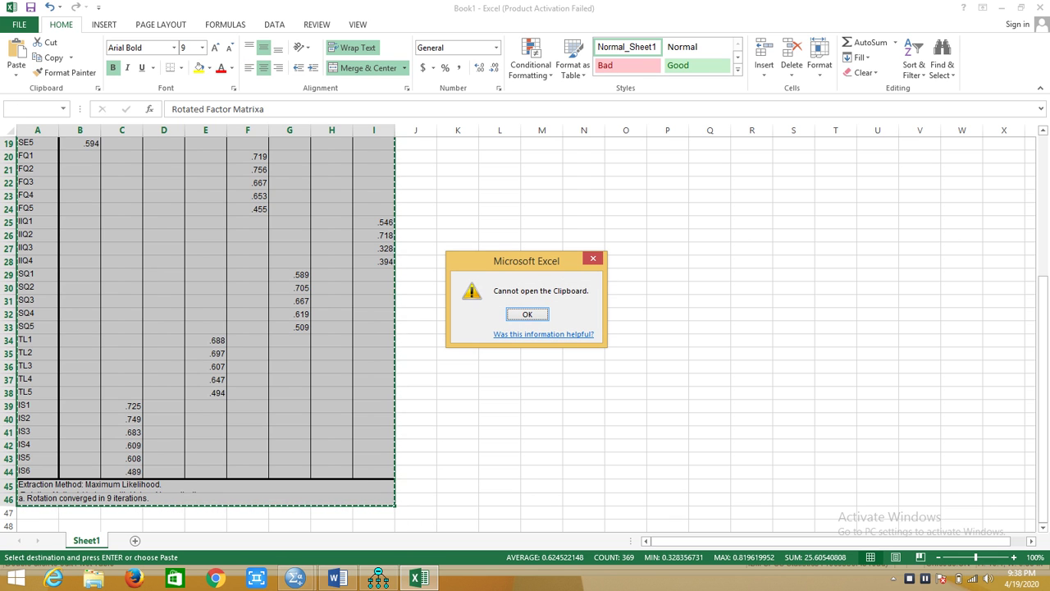
pyautogui.press('Return')
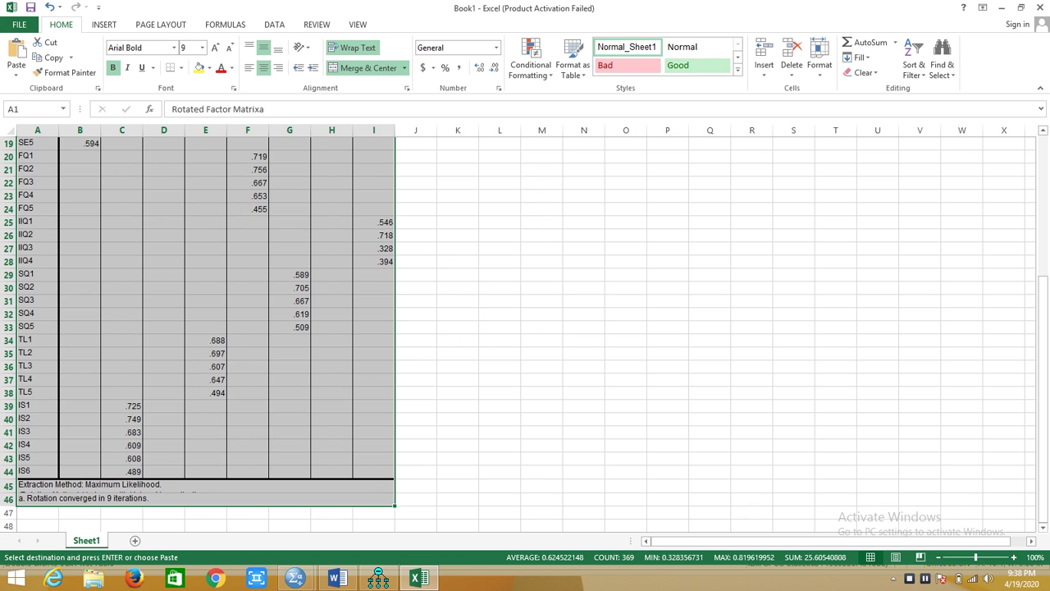
pyautogui.click(542, 314)
# Back in Amos, paste the copied matrix into the Pattern Matrix Input and create the diagram from it.
pyautogui.hotkey('alt', 'Tab')
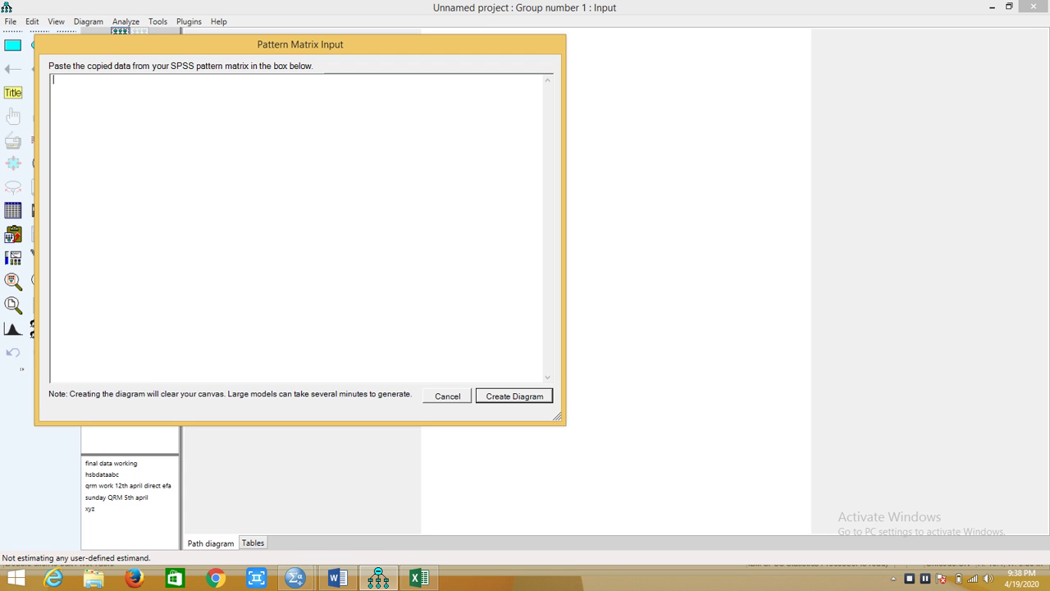
pyautogui.hotkey('ctrl', 'v')
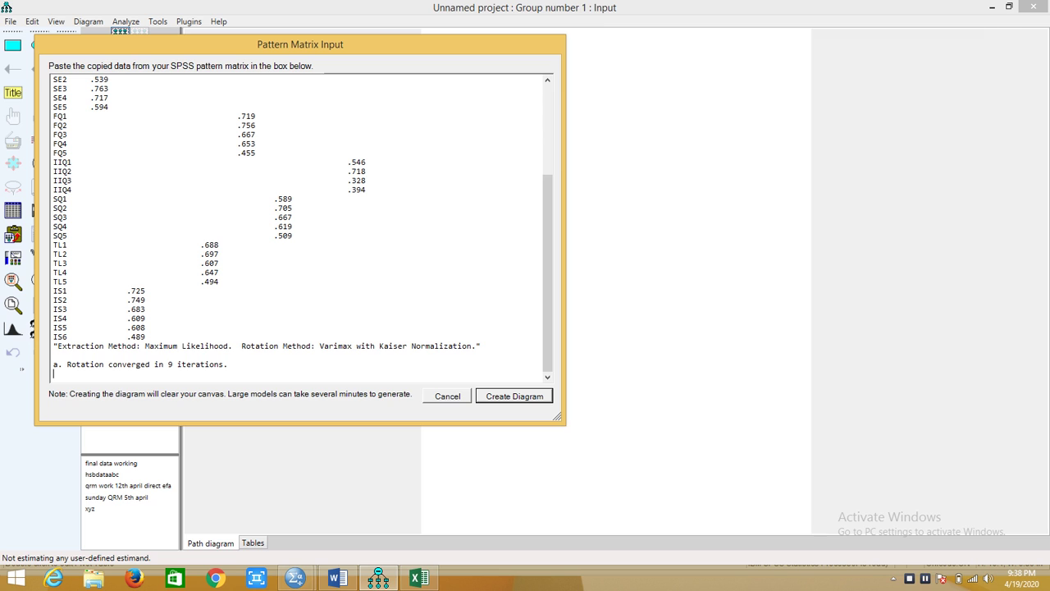
pyautogui.click(514, 397)
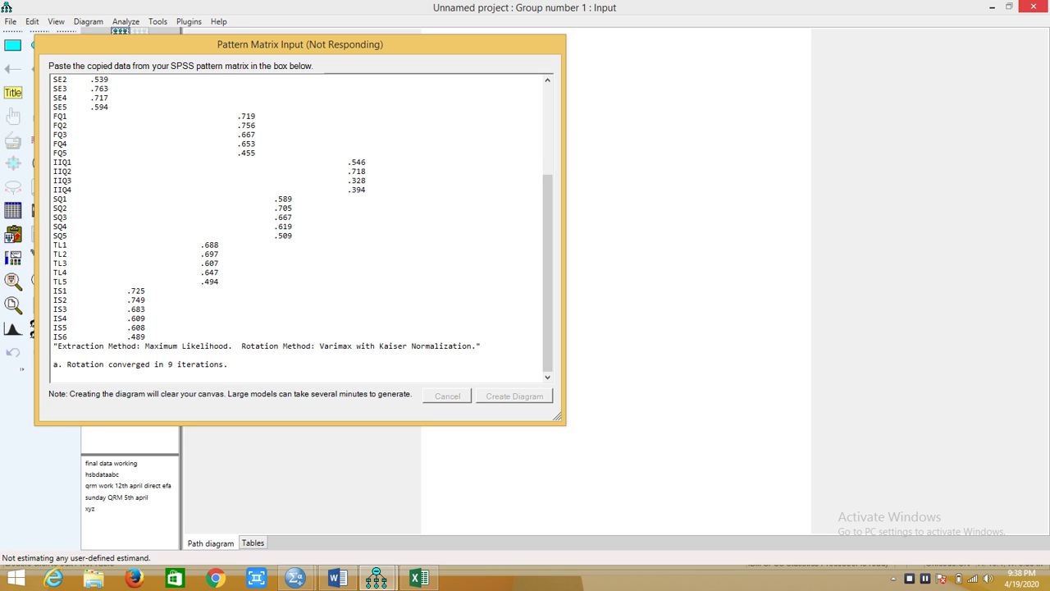
pyautogui.moveTo(378, 578)
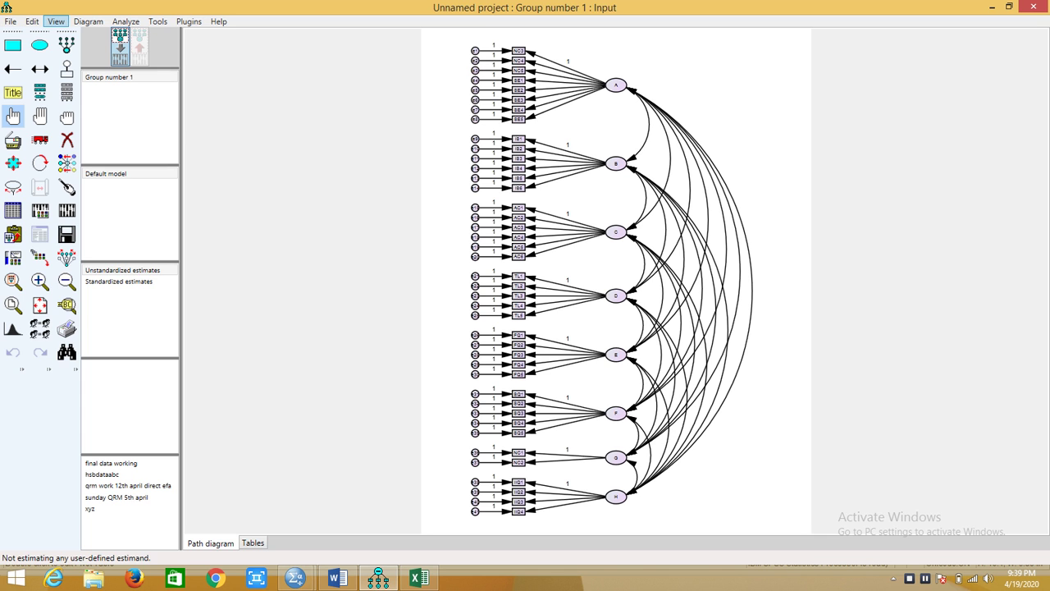
# Open the Analysis Properties and enable estimation of means and intercepts.
pyautogui.click(56, 21)
pyautogui.press('Down')
pyautogui.press('Return')
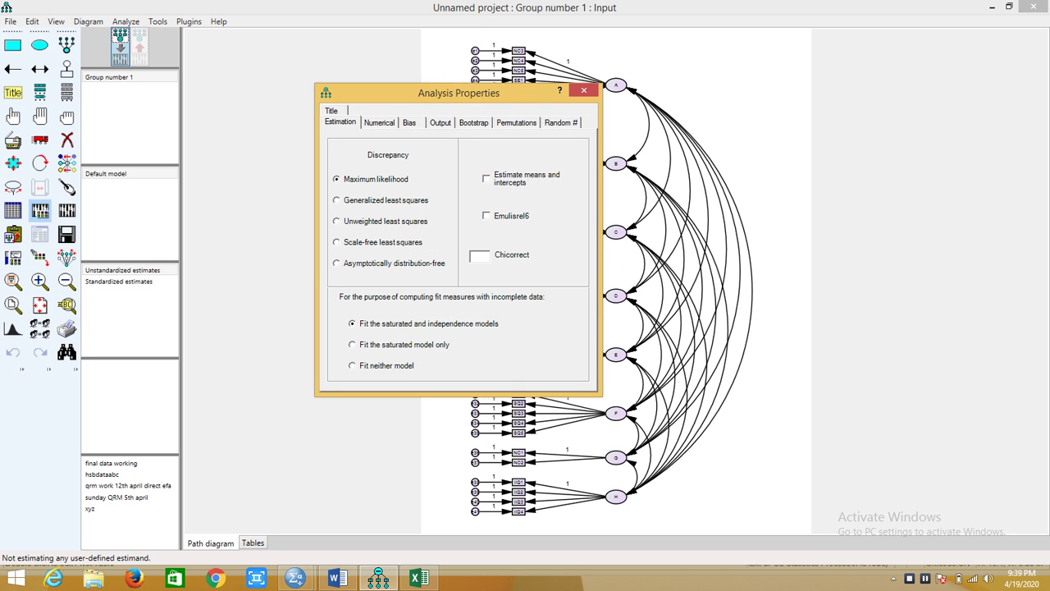
pyautogui.click(487, 178)
# Request standardized estimates, squared multiple correlations, residual moments, modification indices, and tests for normality and outliers as output, and close the Analysis Properties.
pyautogui.click(441, 122)
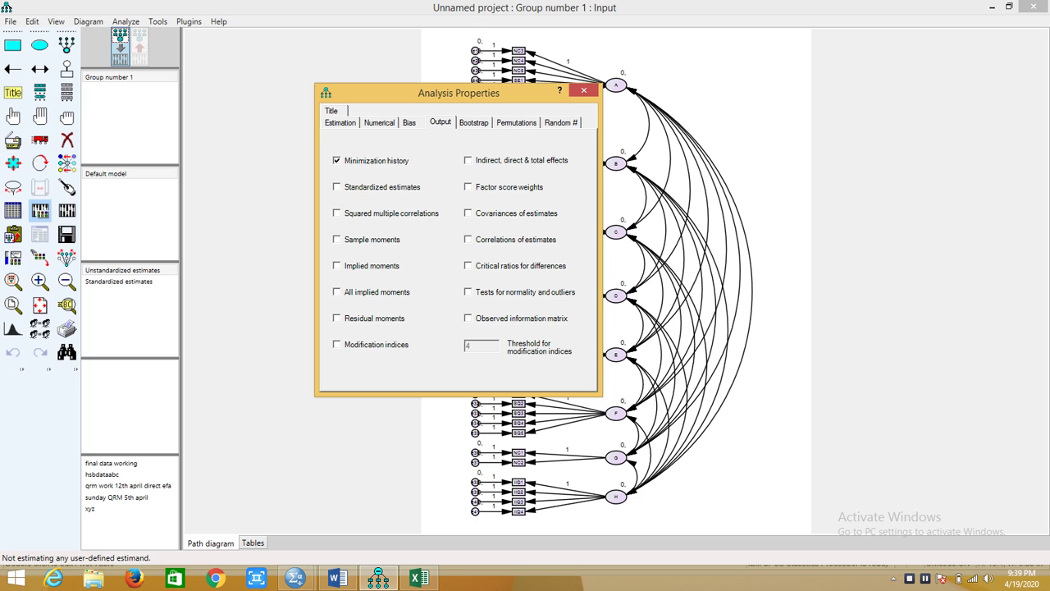
pyautogui.click(338, 187)
pyautogui.click(337, 213)
pyautogui.click(337, 319)
pyautogui.press('Tab')
pyautogui.press('space')
pyautogui.click(468, 293)
pyautogui.click(584, 90)
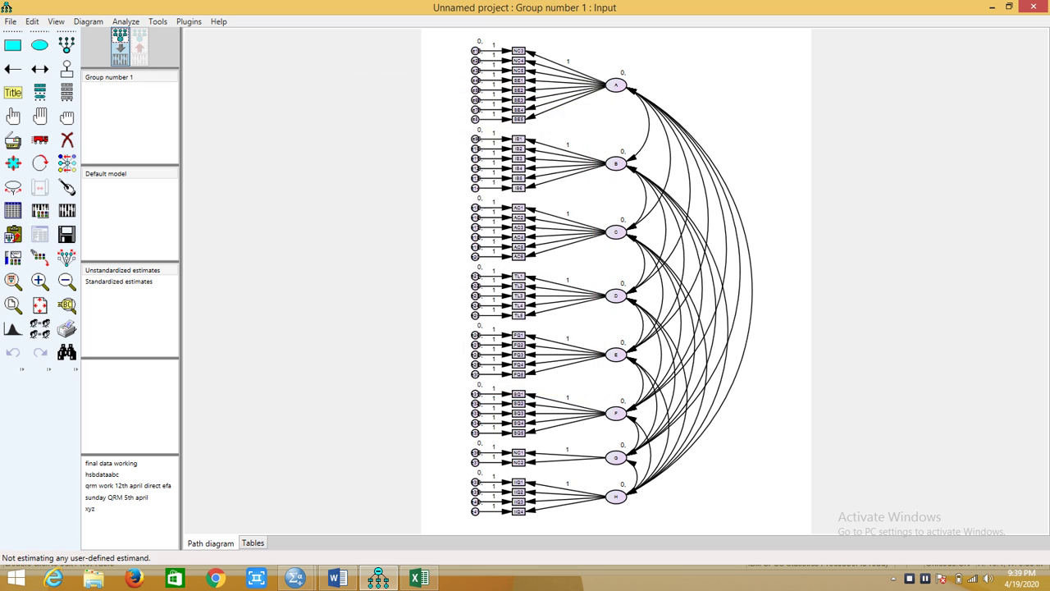
# Save the Amos model to the Desktop as an input file named "final data recording".
pyautogui.click(67, 235)
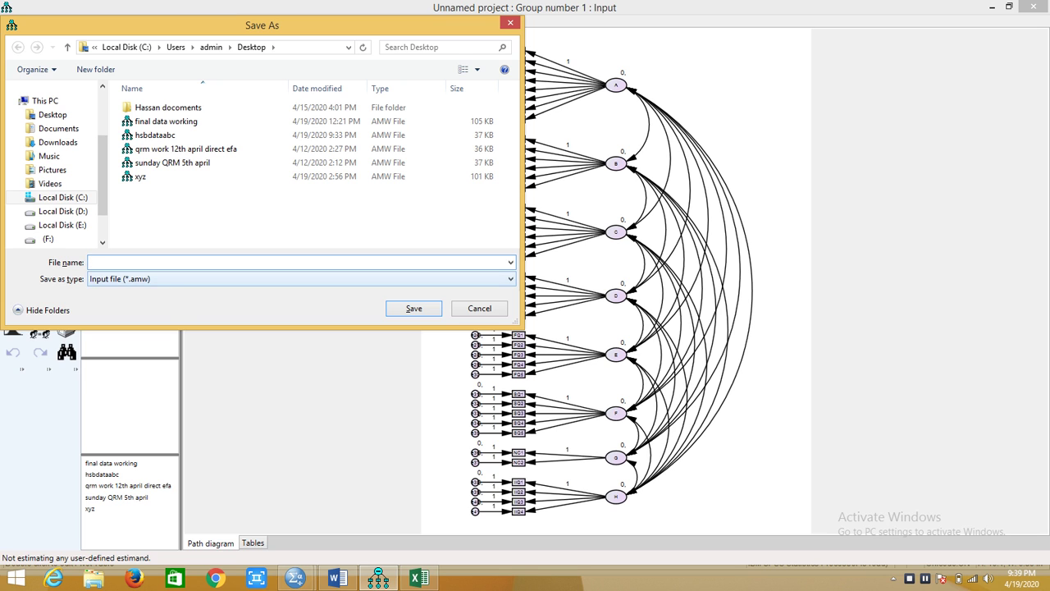
pyautogui.write('final d')
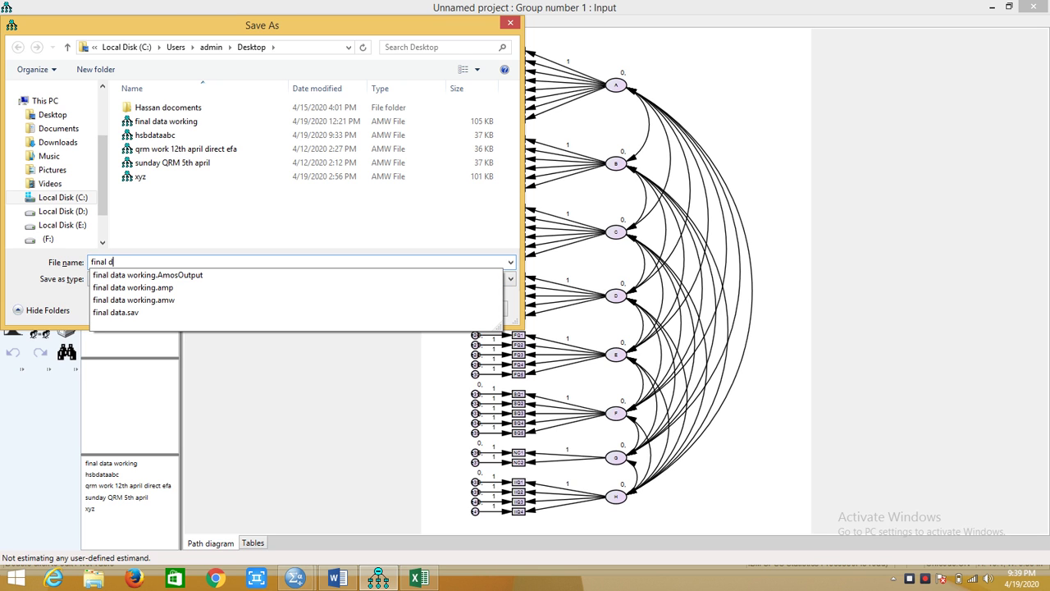
pyautogui.write('ata re')
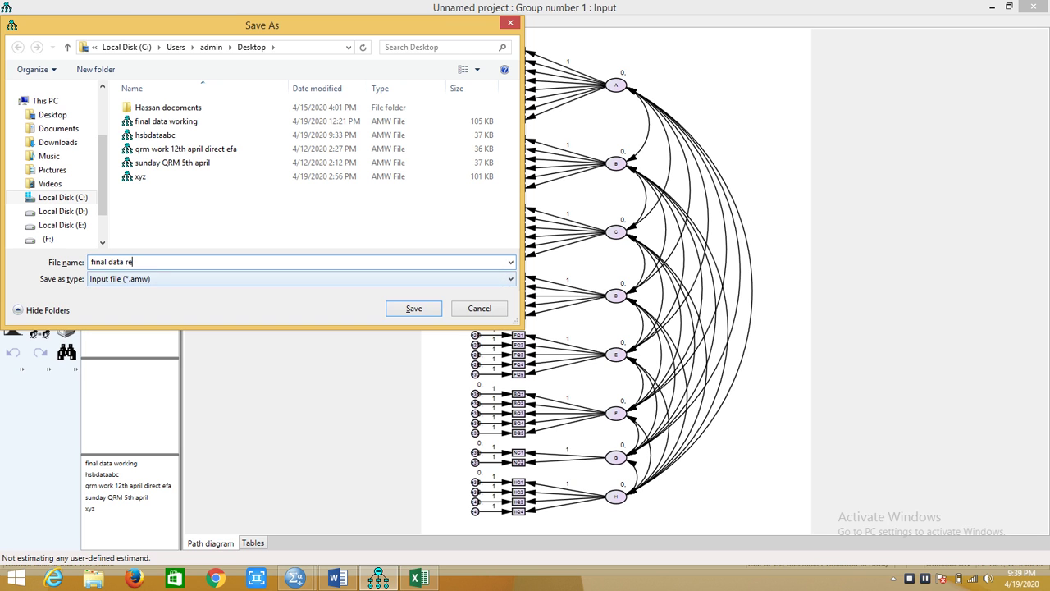
pyautogui.write('cording')
pyautogui.press('Return')
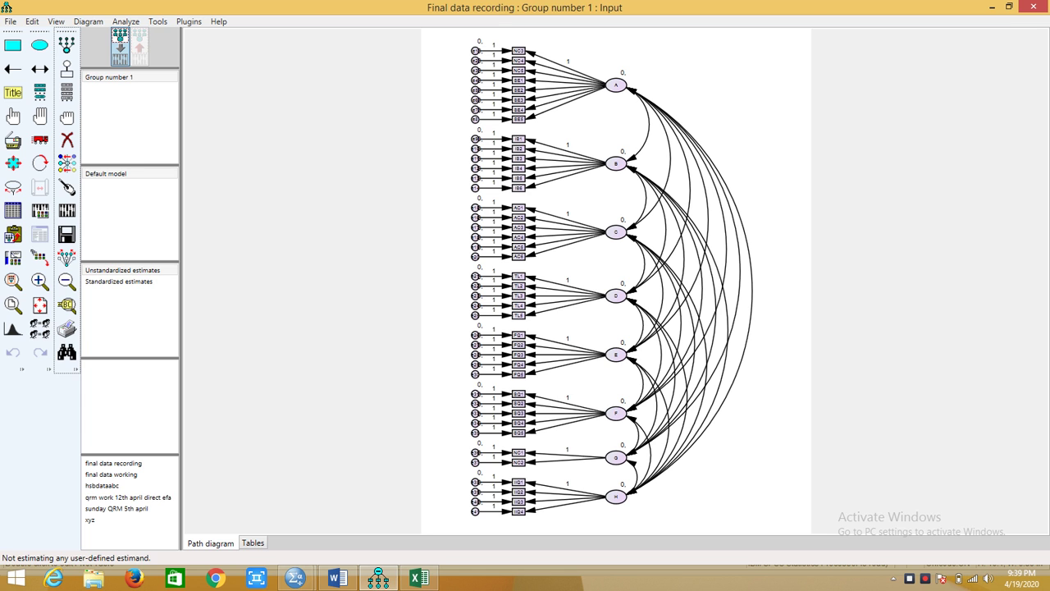
# Try to calculate the estimates of the measurement model.
pyautogui.click(66, 211)
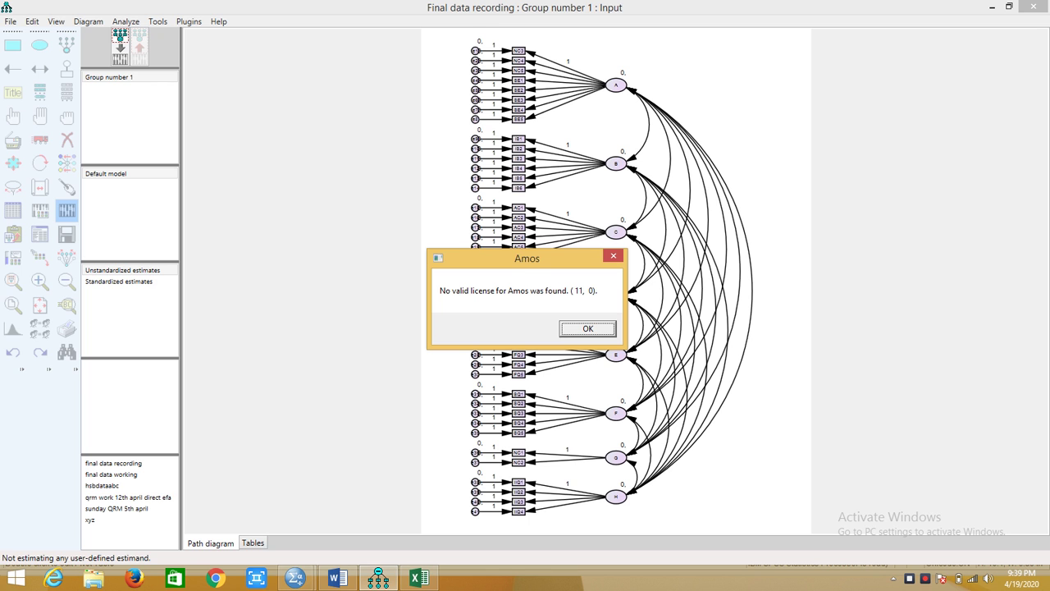
pyautogui.press('Return')
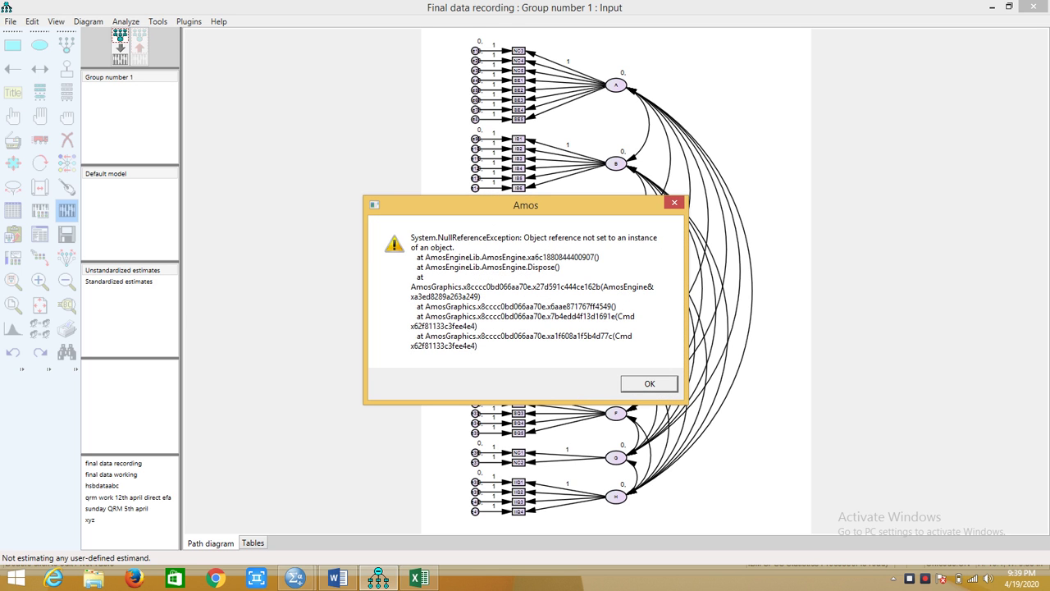
pyautogui.press('Return')
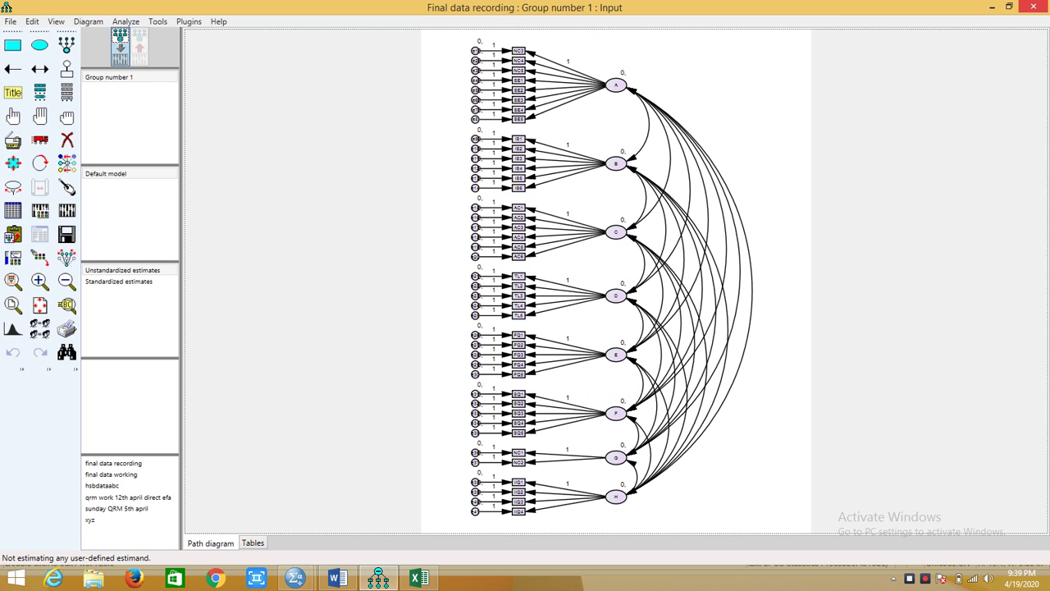
# Minimize the Excel and SPSS windows and reopen the final data recording model from the desktop in Amos.
pyautogui.click(419, 578)
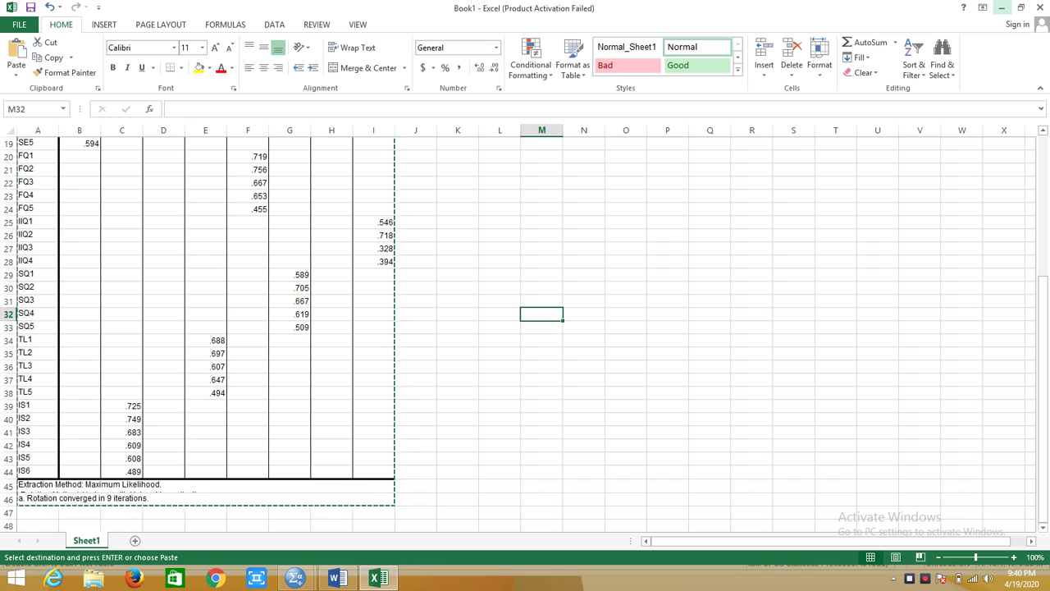
pyautogui.click(1002, 8)
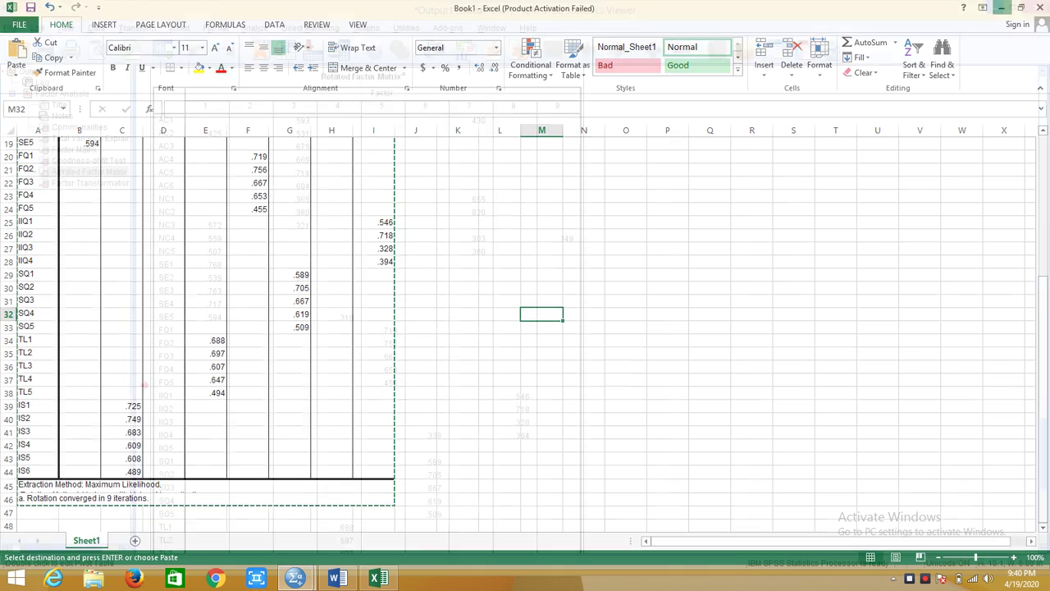
pyautogui.click(994, 7)
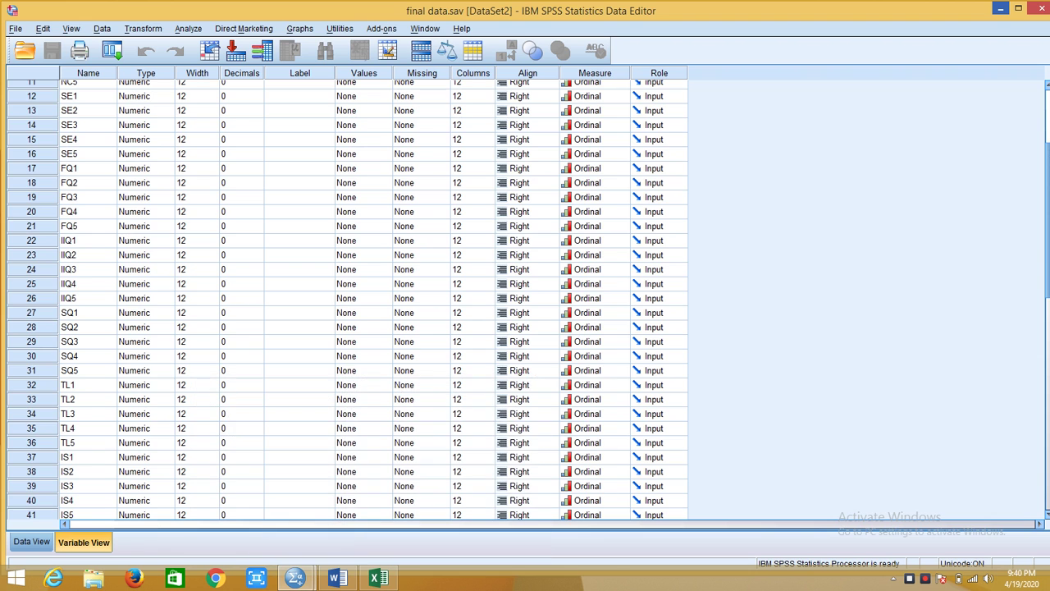
pyautogui.click(1001, 9)
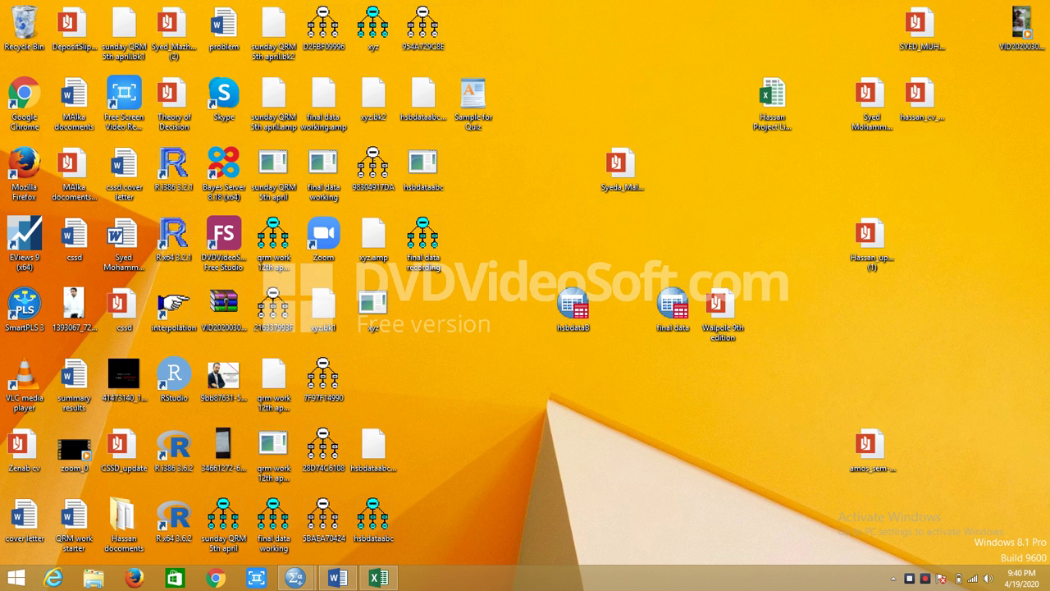
pyautogui.doubleClick(423, 242)
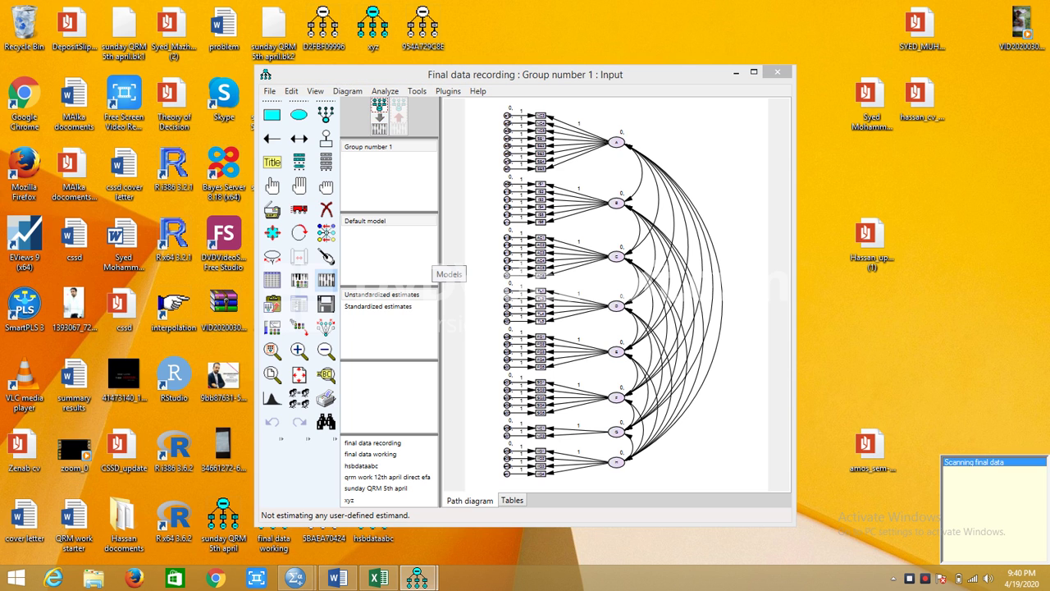
# Calculate the estimates of the reopened model, maximize the Amos window and open the text output.
pyautogui.hotkey('ctrl', 'F9')
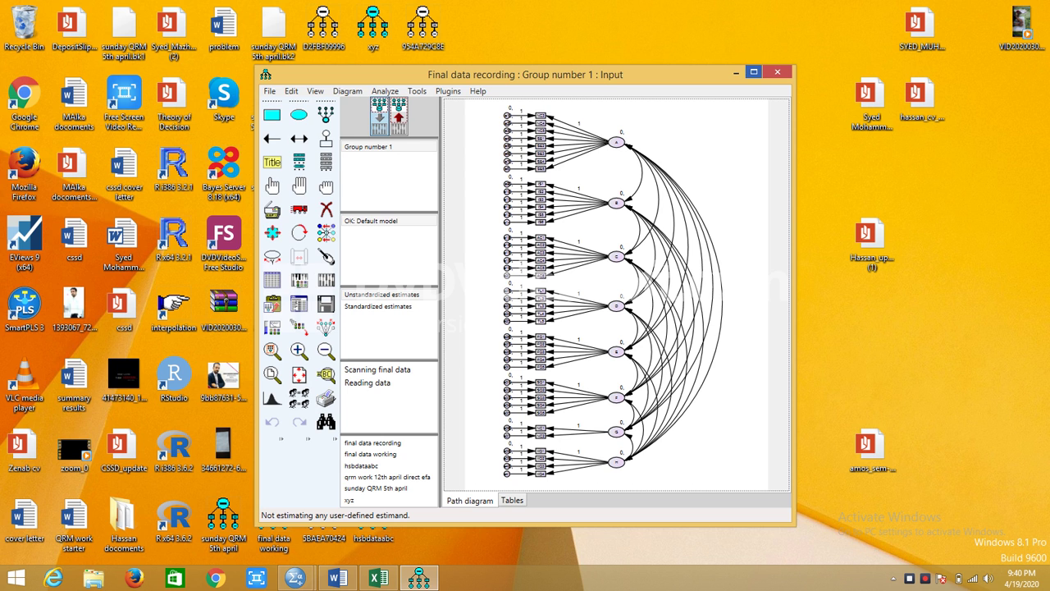
pyautogui.click(754, 72)
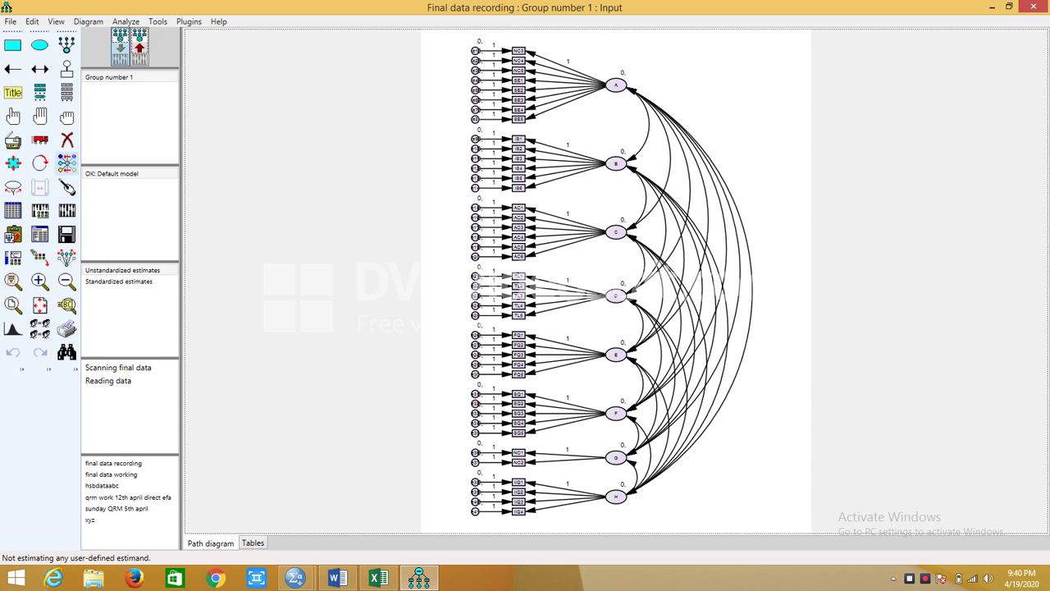
pyautogui.click(39, 238)
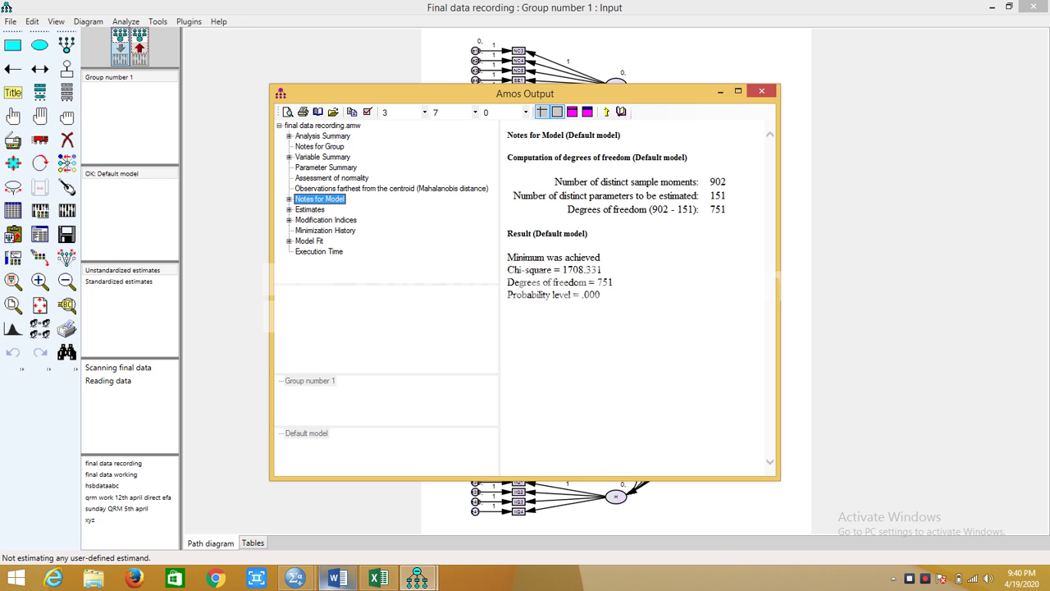
# Switch to Word and open the recent document "summary results".
pyautogui.click(337, 578)
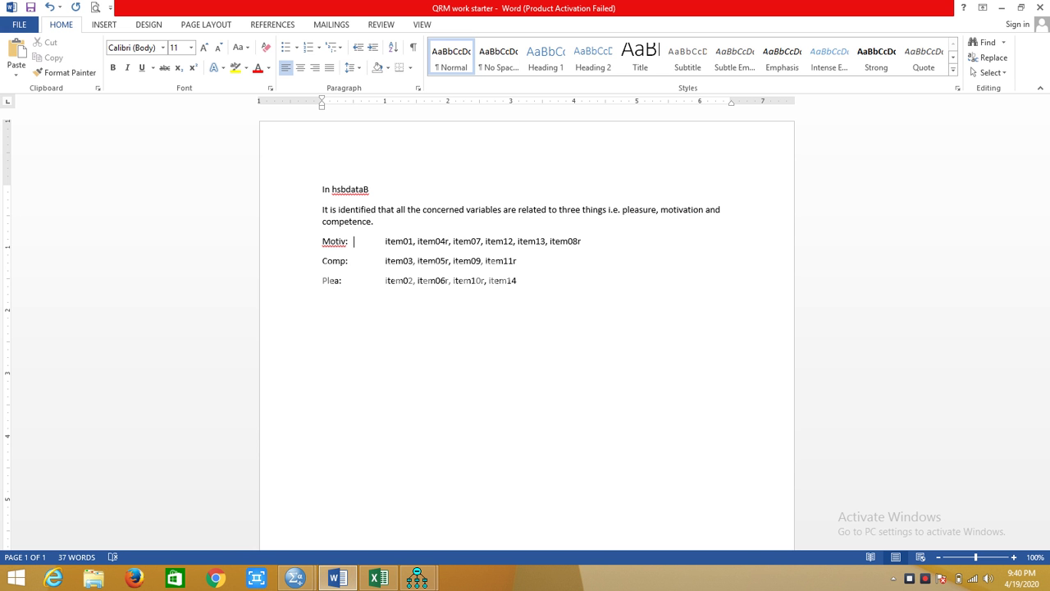
pyautogui.click(19, 24)
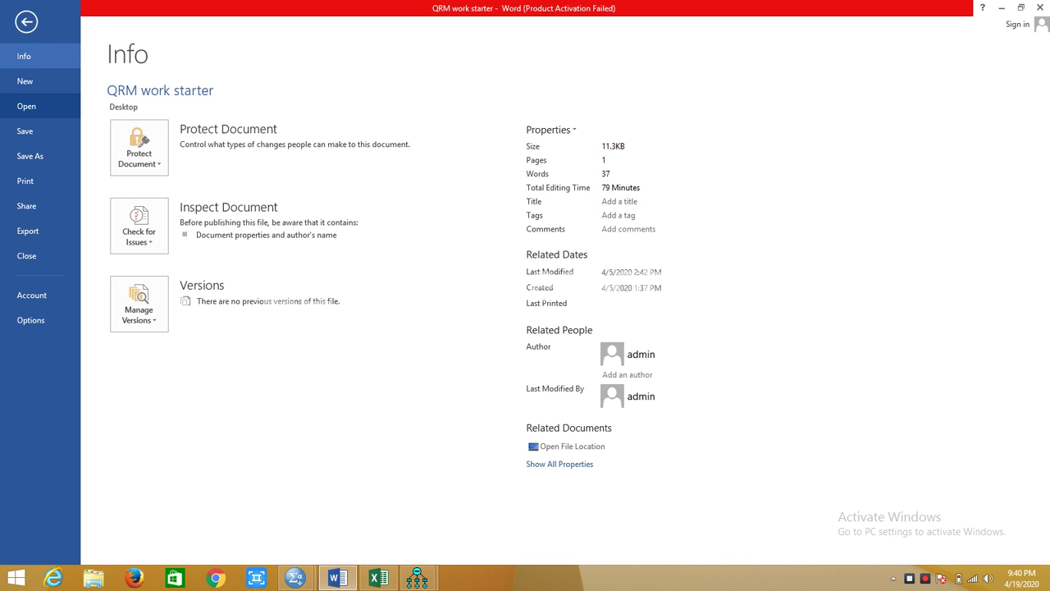
pyautogui.click(26, 106)
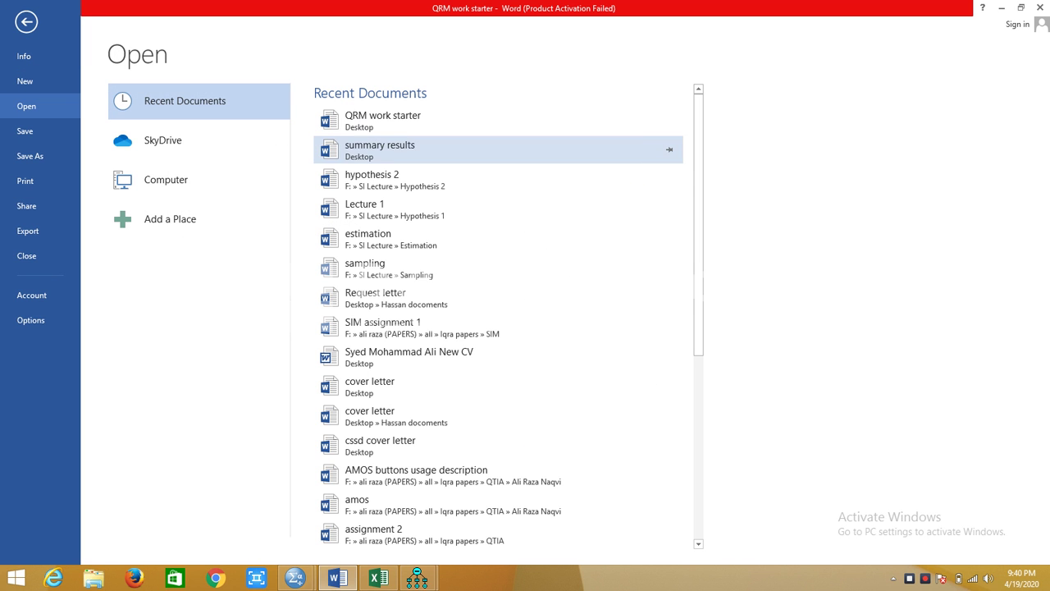
pyautogui.click(380, 150)
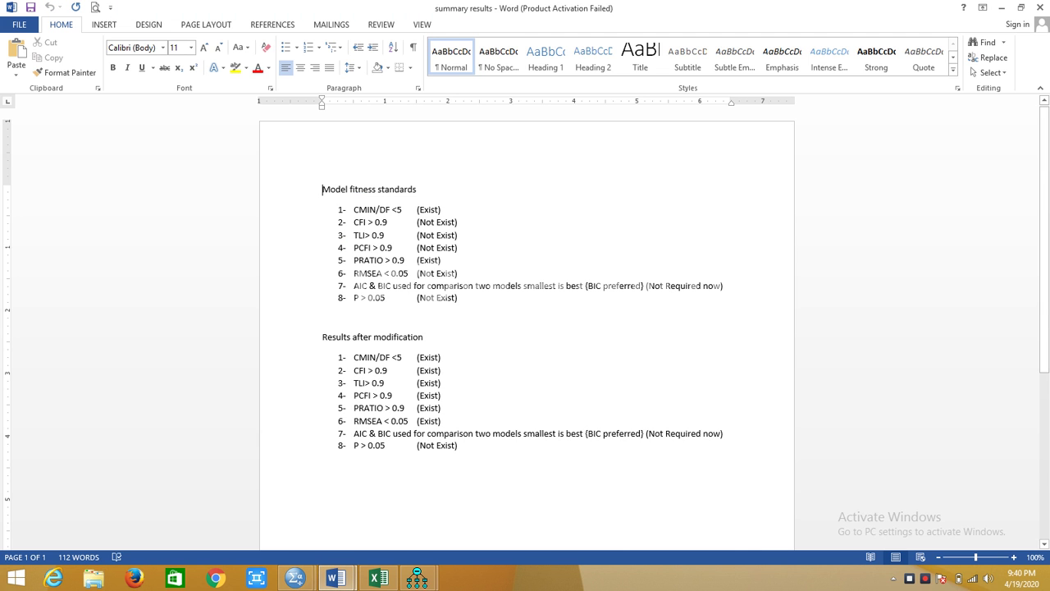
# Go through the Model fitness standards list, from CMIN/DF to the P criterion.
pyautogui.hotkey('shift', 'Down')
pyautogui.hotkey('shift', 'Down')
pyautogui.hotkey('shift', 'Down')
pyautogui.hotkey('shift', 'Down')
pyautogui.hotkey('shift', 'Down')
pyautogui.hotkey('shift', 'Down')
pyautogui.hotkey('shift', 'Down')
pyautogui.hotkey('shift', 'Down')
pyautogui.hotkey('shift', 'Down')
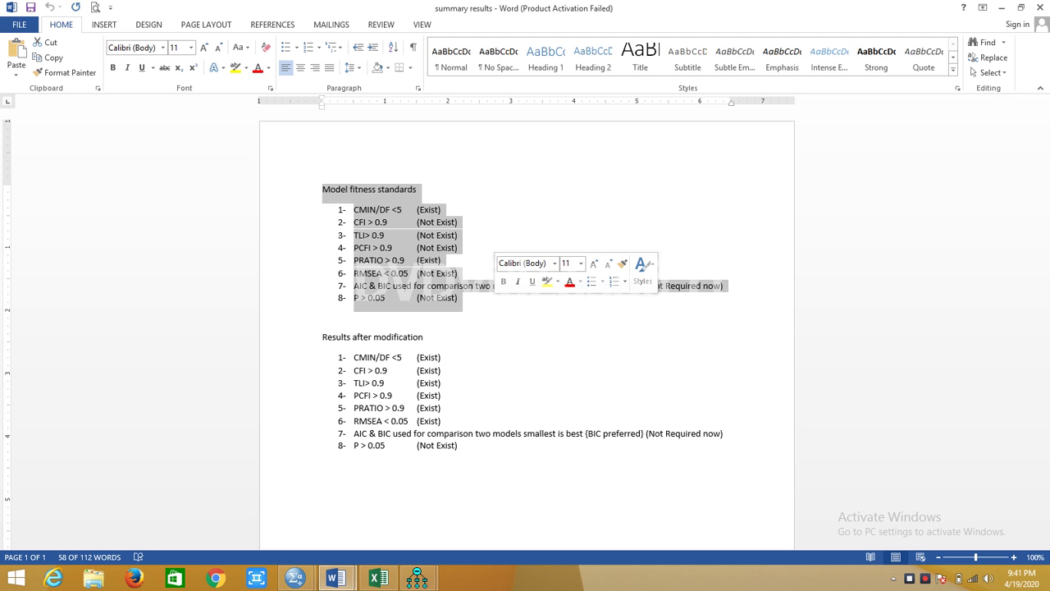
pyautogui.click(461, 299)
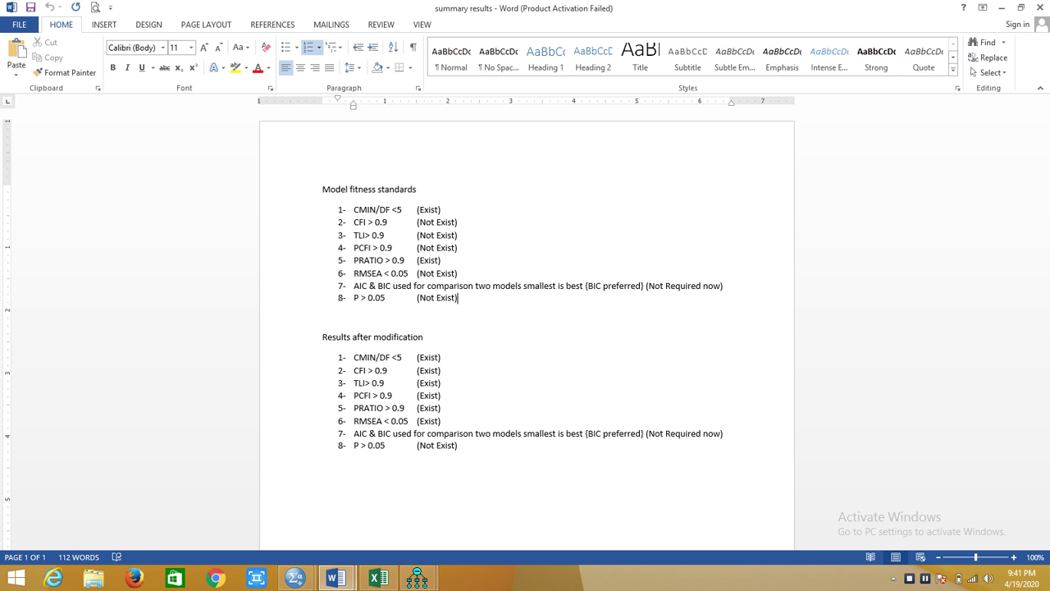
# Return to the Amos output and display the Model Fit summary to compare it with the fitness standards.
pyautogui.hotkey('alt', 'Tab')
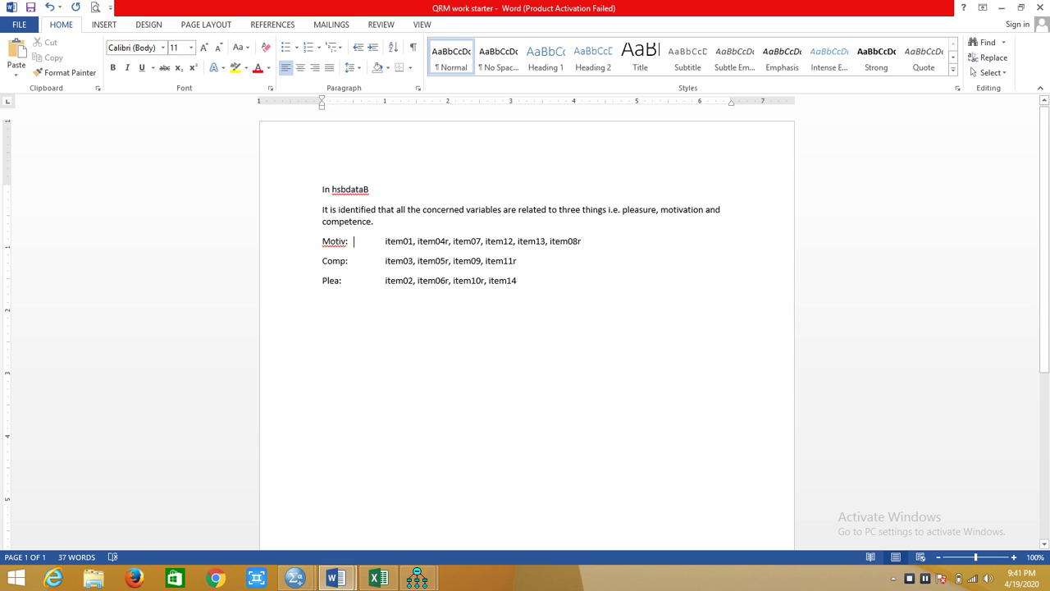
pyautogui.hotkey('alt', 'Tab')
pyautogui.hotkey('alt', 'Tab')
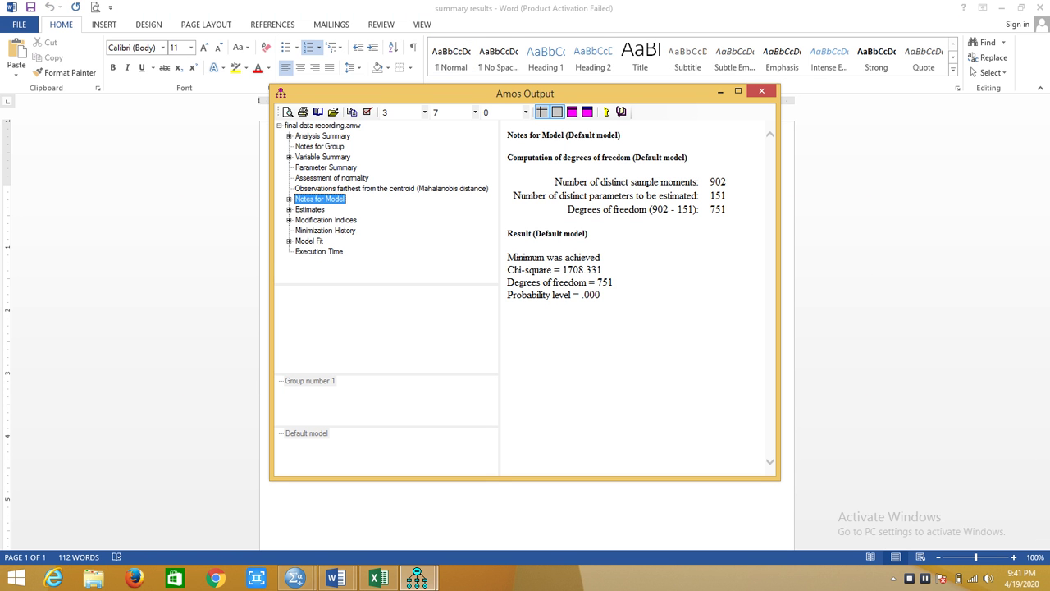
pyautogui.click(309, 241)
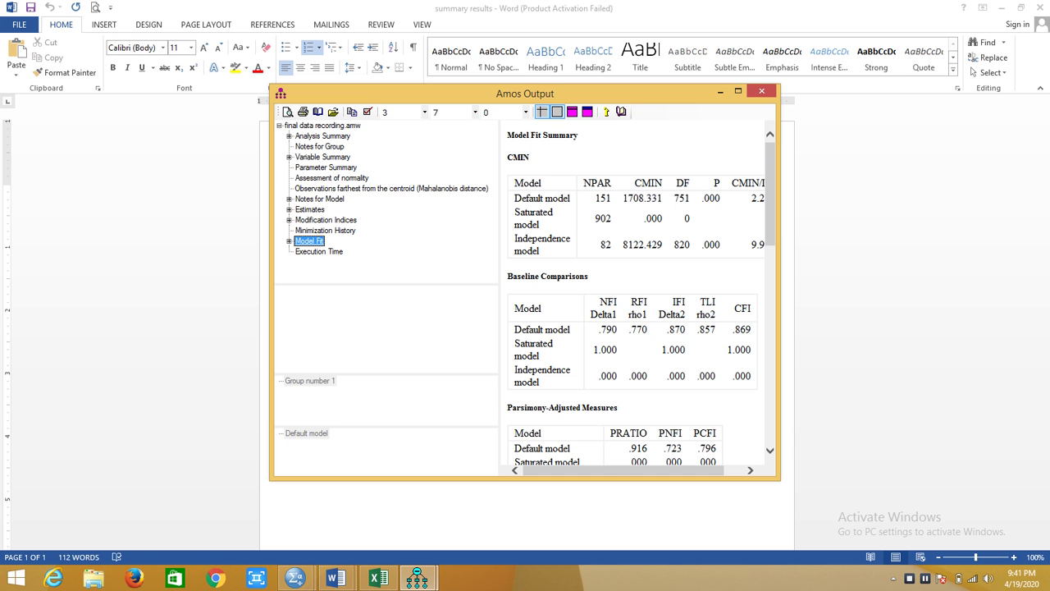